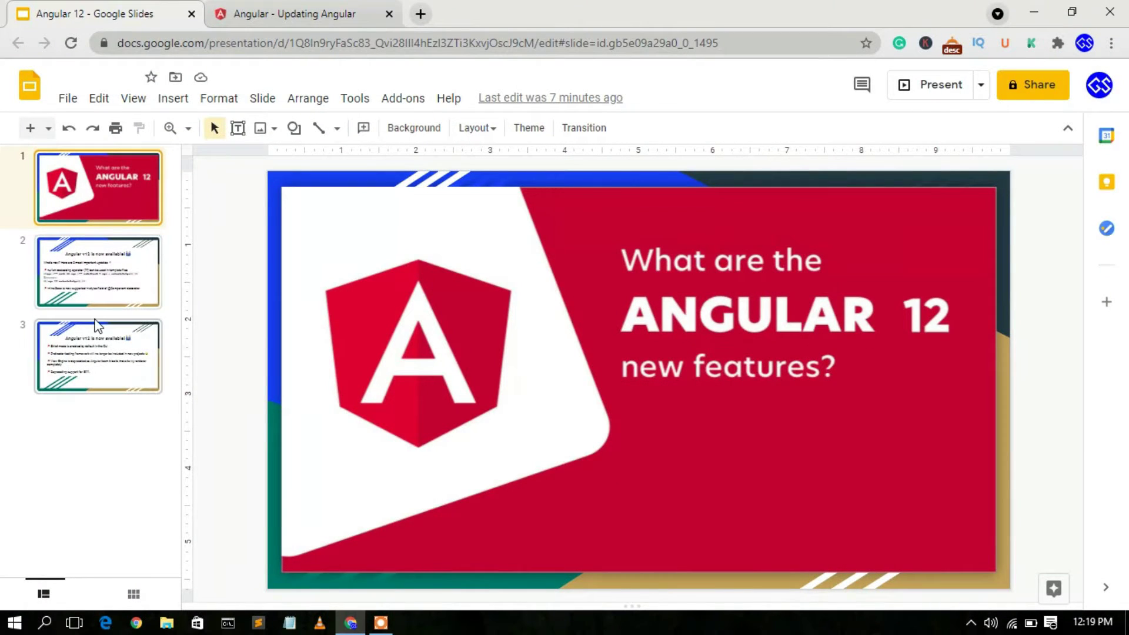
Open slide 2, 'Angular v12 is now available!', from the filmstrip
{"action": "left_click", "coordinate": [116, 282]}
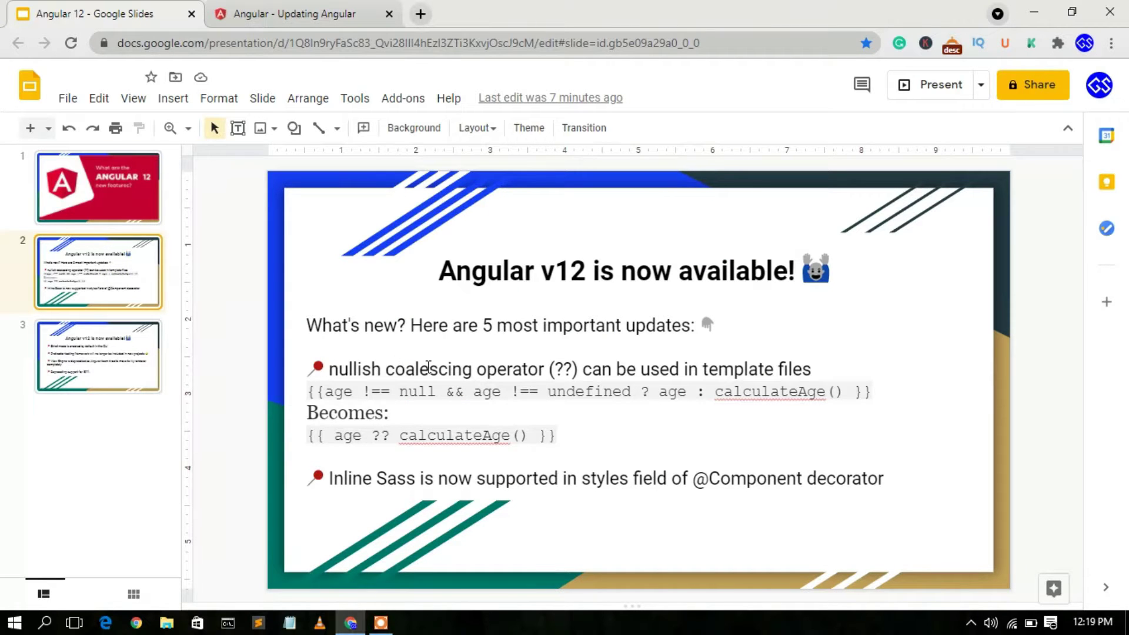
Highlight the nullish coalescing bullet, the long null-check code and the ?? operator
{"action": "left_click_drag", "start_coordinate": [338, 369], "coordinate": [549, 371]}
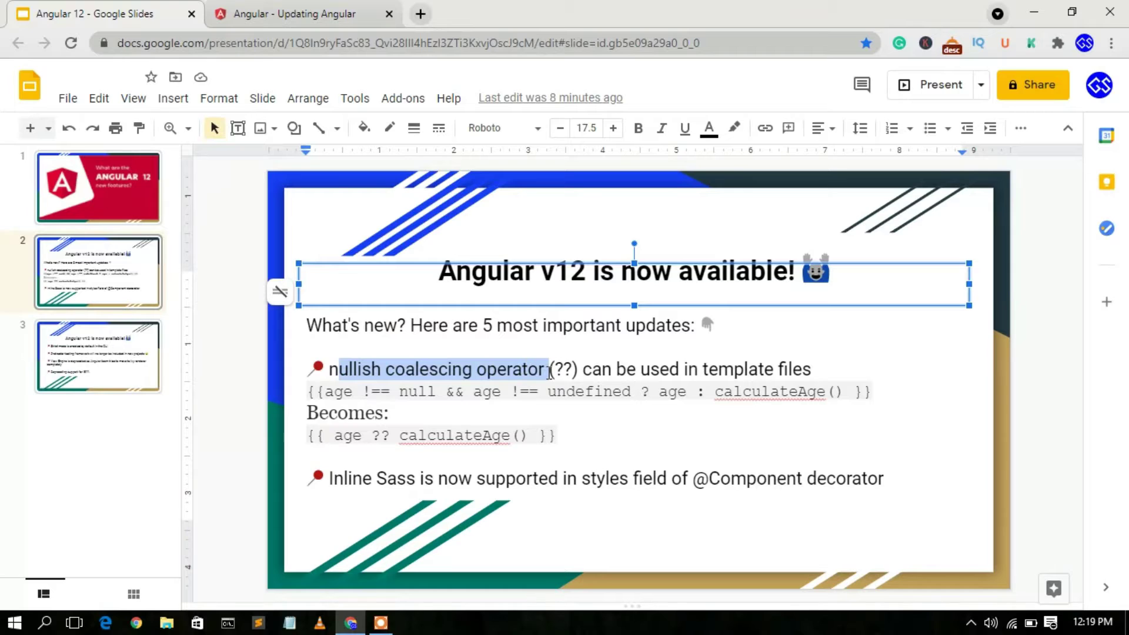
{"action": "double_click", "coordinate": [499, 413]}
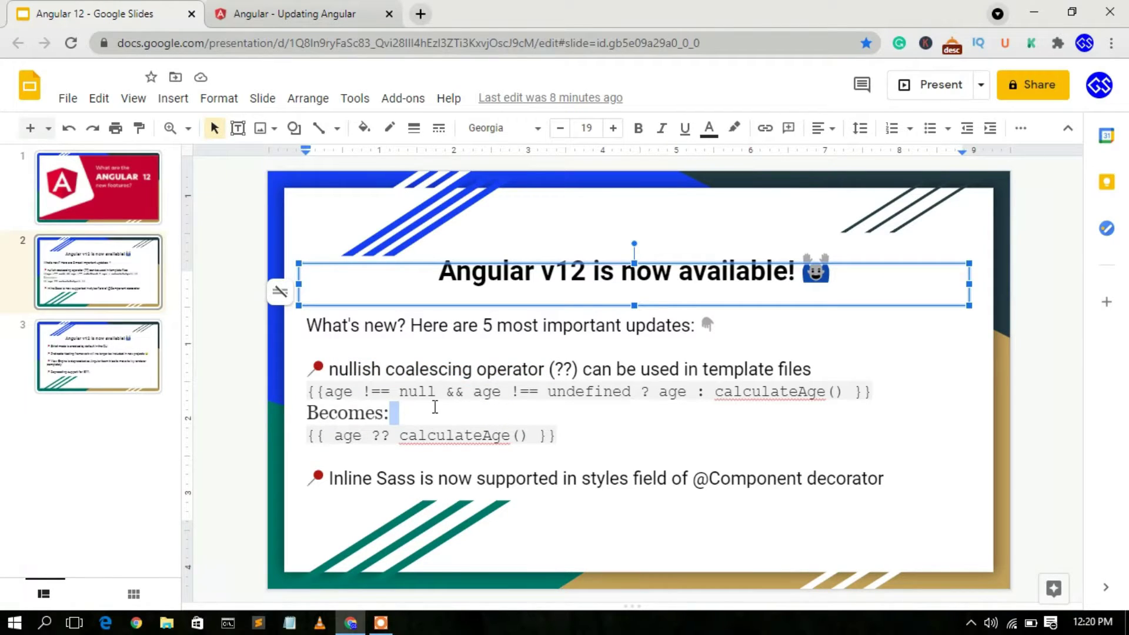
{"action": "left_click_drag", "start_coordinate": [743, 394], "coordinate": [371, 392]}
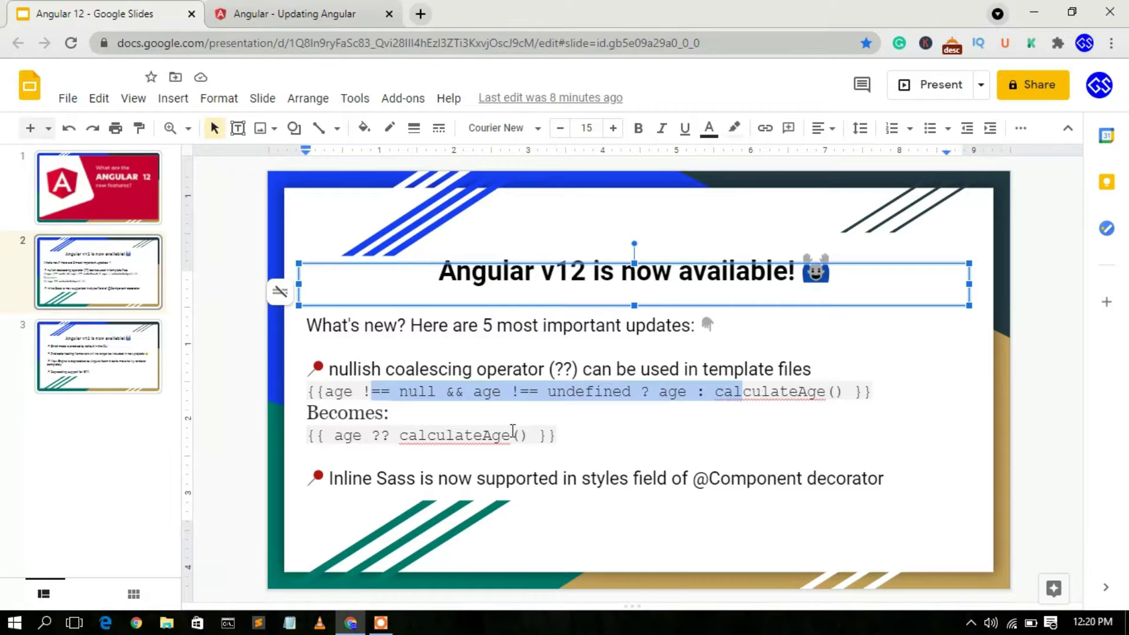
{"action": "left_click_drag", "start_coordinate": [375, 438], "coordinate": [394, 436]}
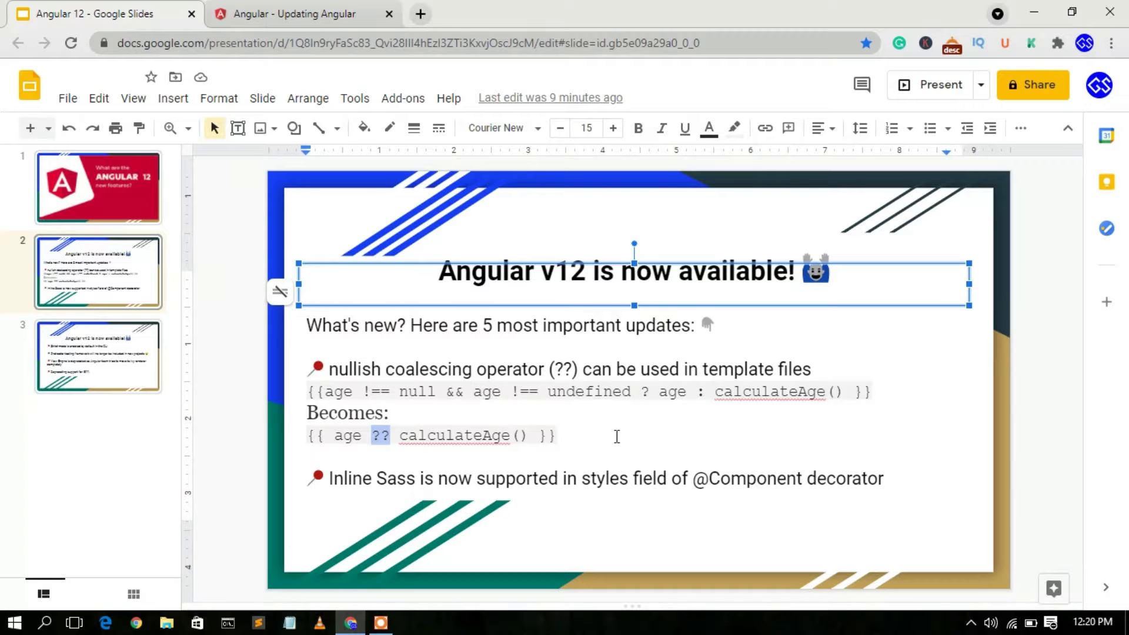
Highlight the Inline Sass bullet and its Component decorator wording, then go to slide 3
{"action": "left_click_drag", "start_coordinate": [373, 478], "coordinate": [825, 480]}
{"action": "left_click", "coordinate": [598, 478]}
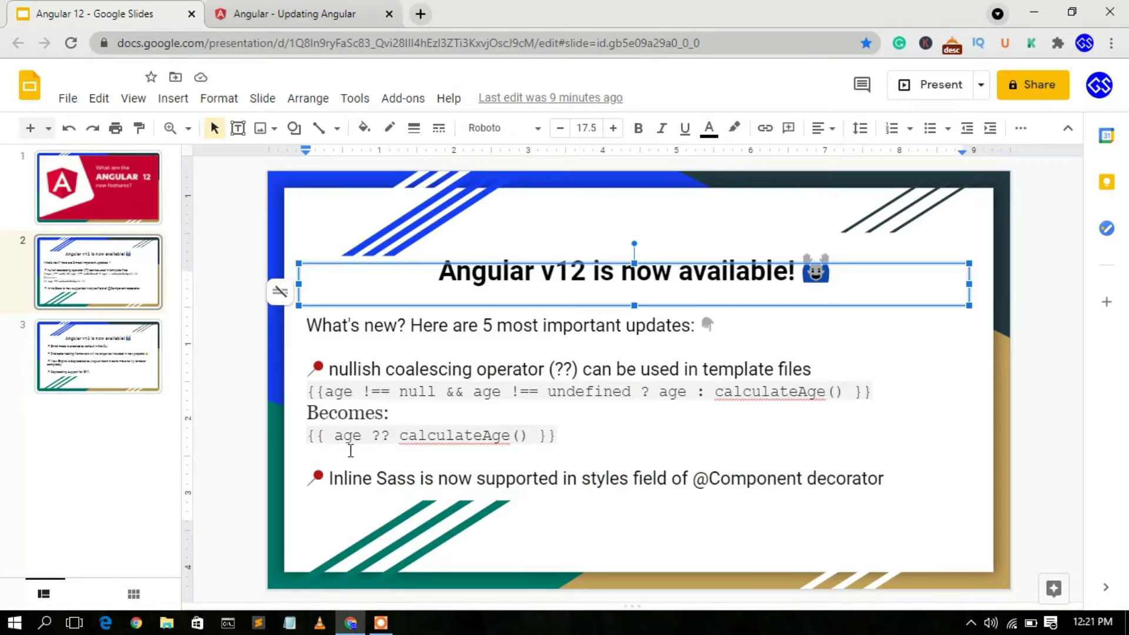
{"action": "left_click_drag", "start_coordinate": [372, 479], "coordinate": [428, 485]}
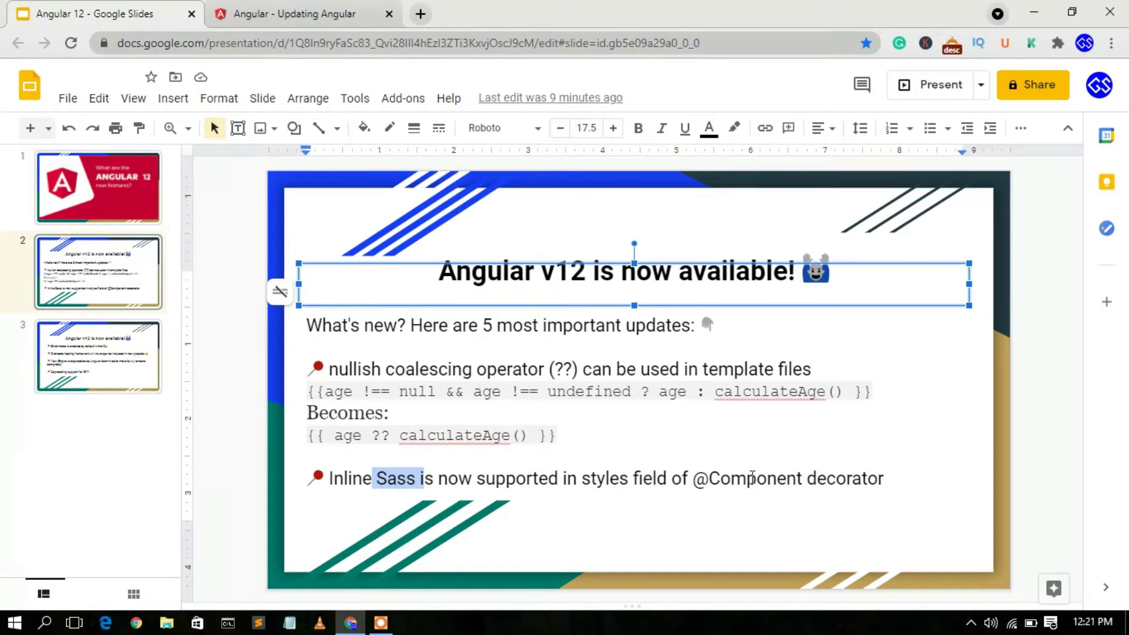
{"action": "left_click_drag", "start_coordinate": [731, 478], "coordinate": [921, 507]}
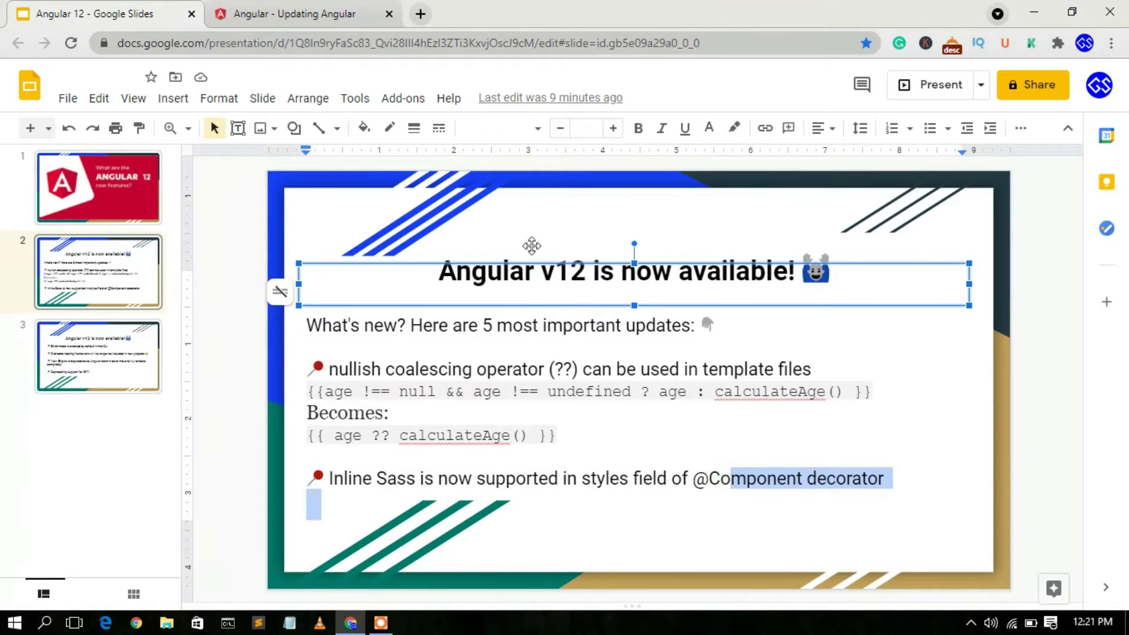
{"action": "left_click", "coordinate": [104, 345]}
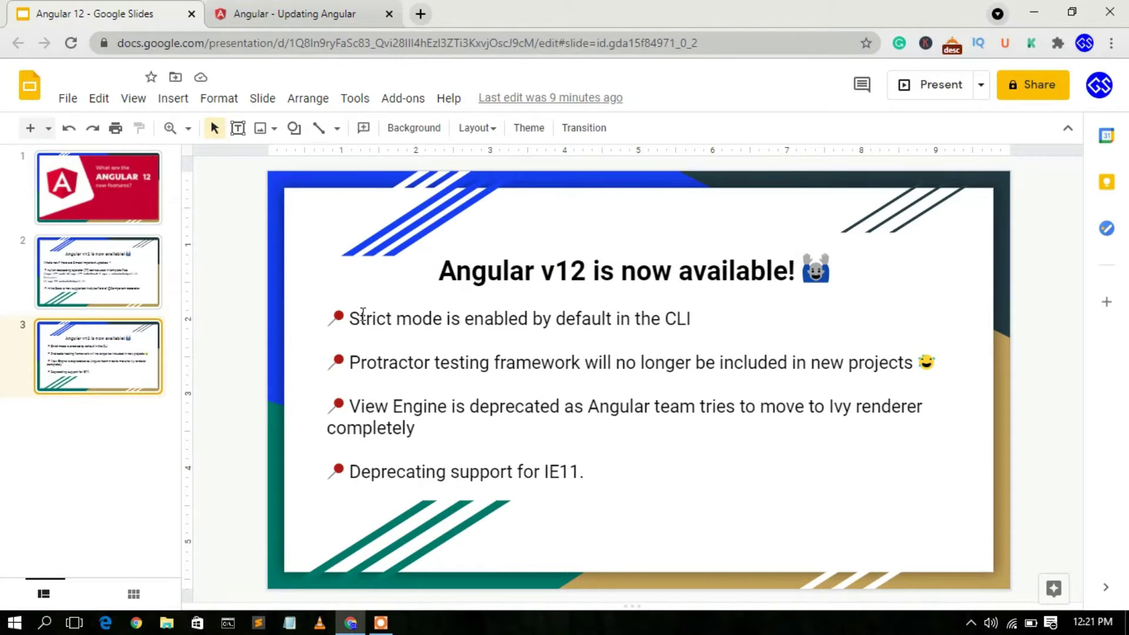
Highlight the Strict mode, Protractor, View Engine and IE11 bullets, then minimize Chrome
{"action": "left_click_drag", "start_coordinate": [354, 319], "coordinate": [637, 324]}
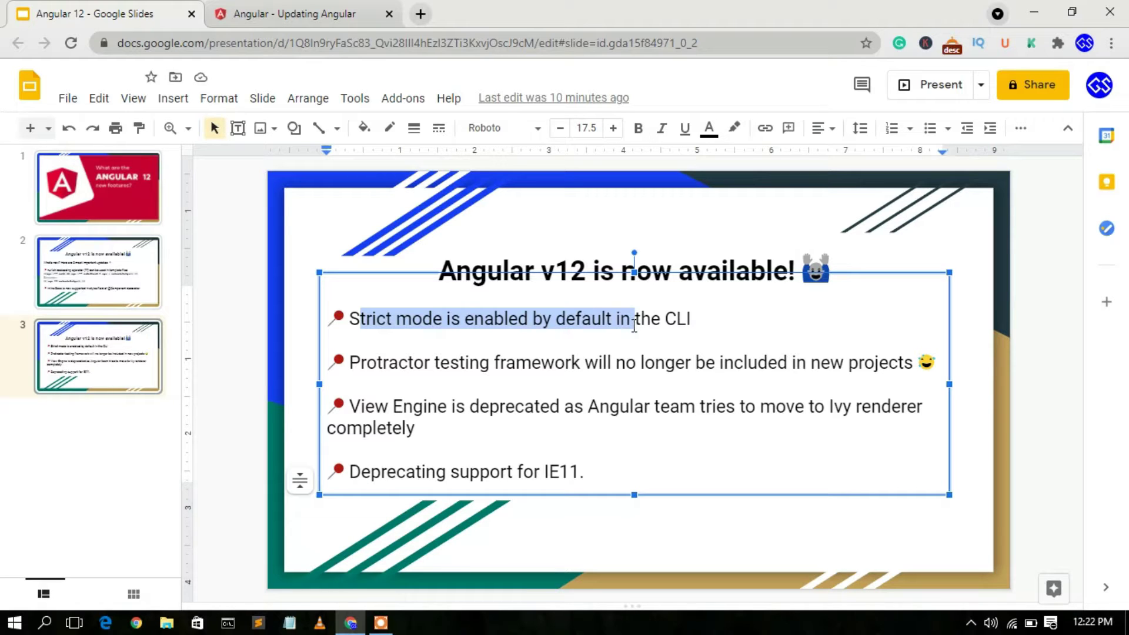
{"action": "left_click_drag", "start_coordinate": [713, 319], "coordinate": [439, 326]}
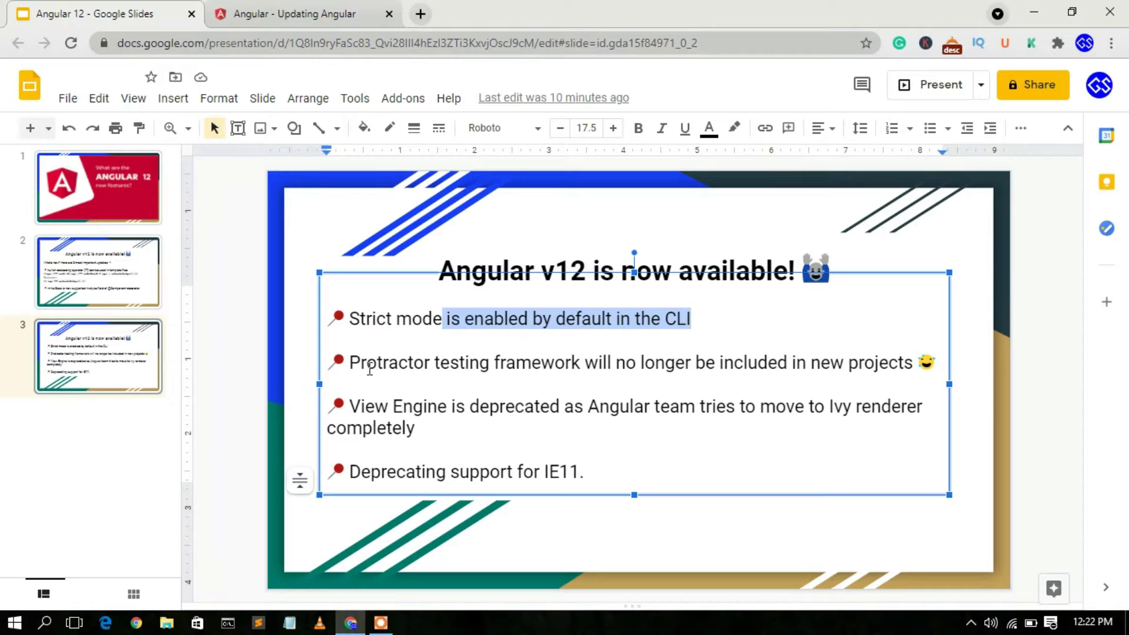
{"action": "left_click_drag", "start_coordinate": [367, 369], "coordinate": [894, 379]}
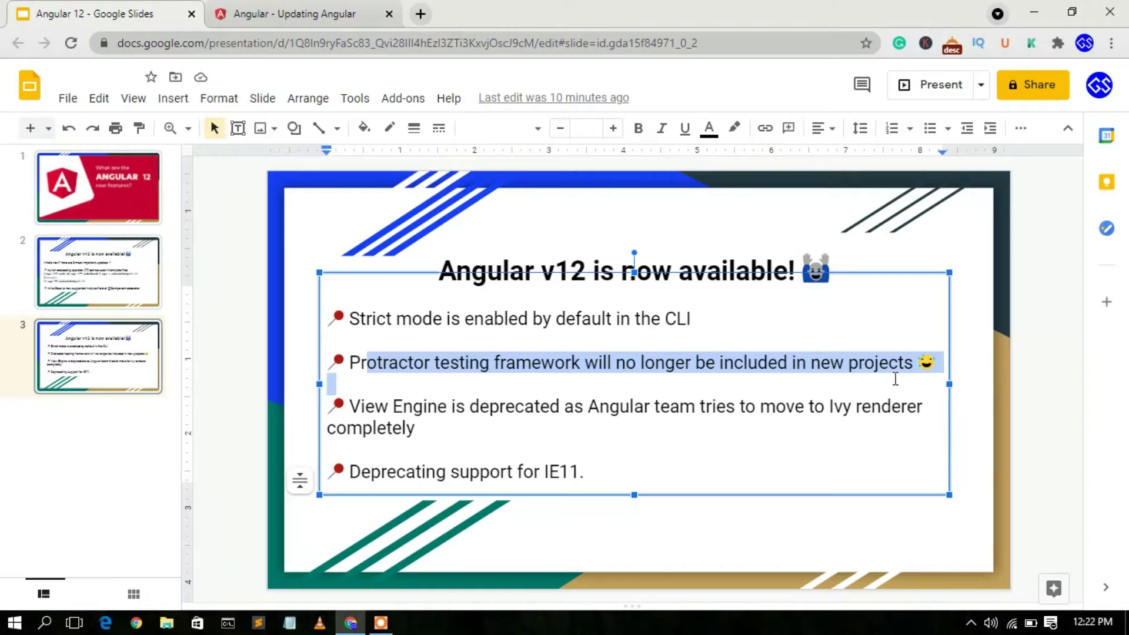
{"action": "left_click_drag", "start_coordinate": [350, 406], "coordinate": [423, 435]}
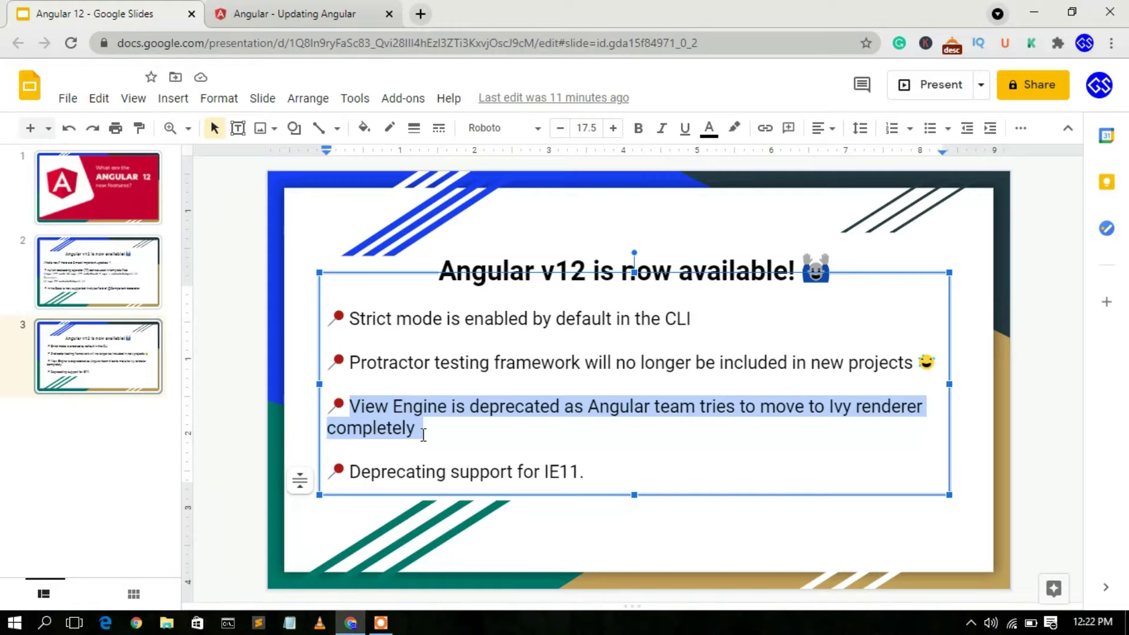
{"action": "left_click", "coordinate": [594, 470]}
{"action": "left_click_drag", "start_coordinate": [594, 469], "coordinate": [329, 462]}
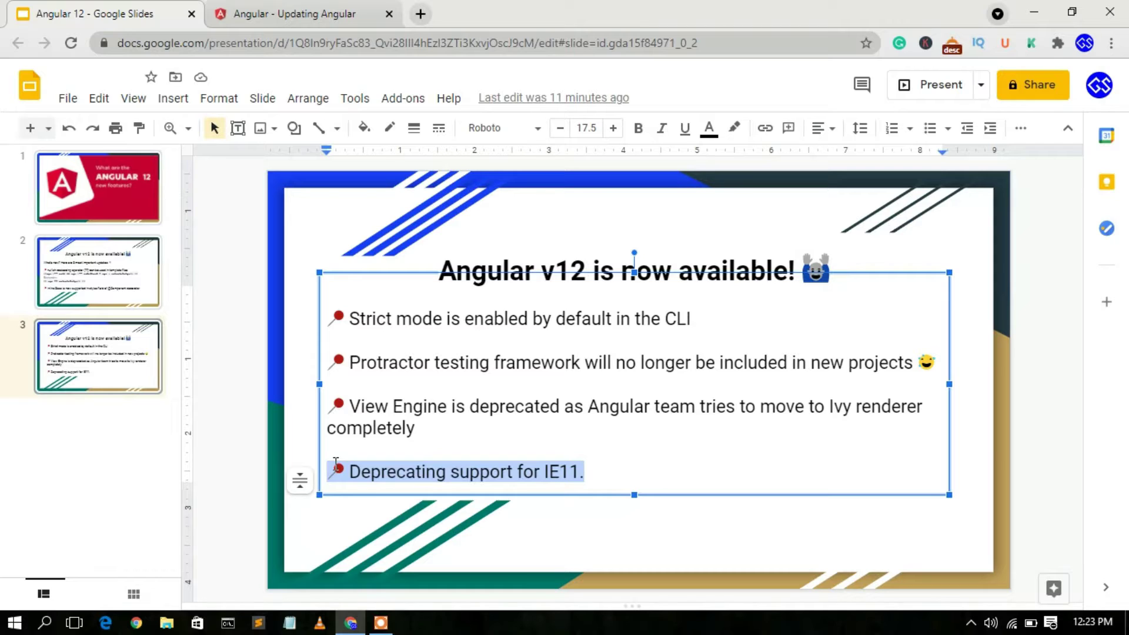
{"action": "left_click", "coordinate": [1044, 2]}
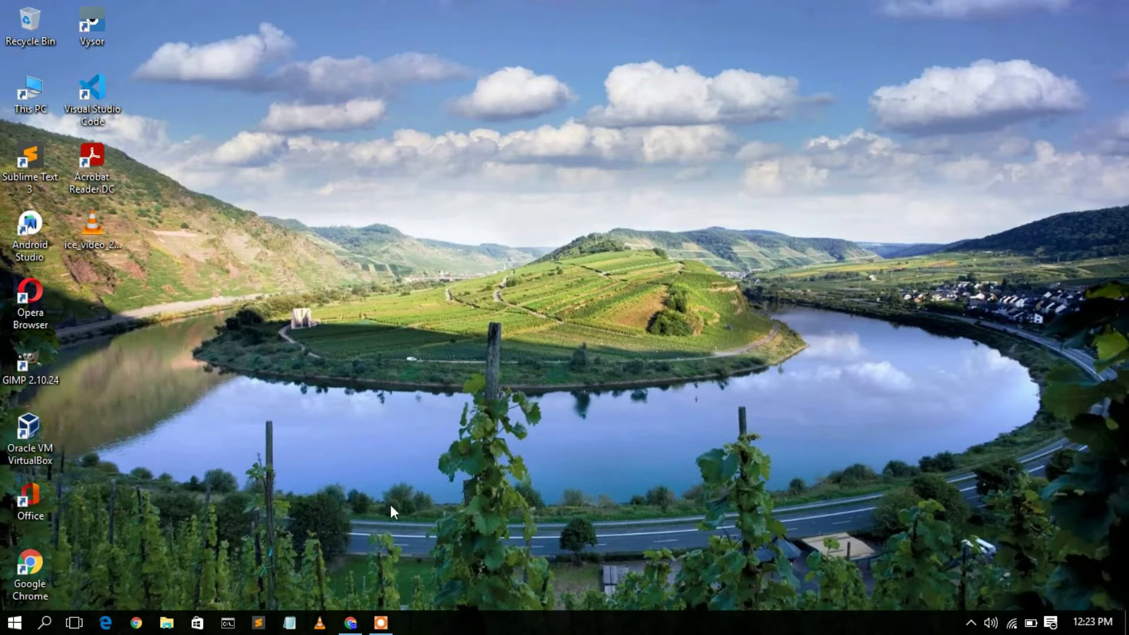
{"action": "left_click", "coordinate": [234, 624]}
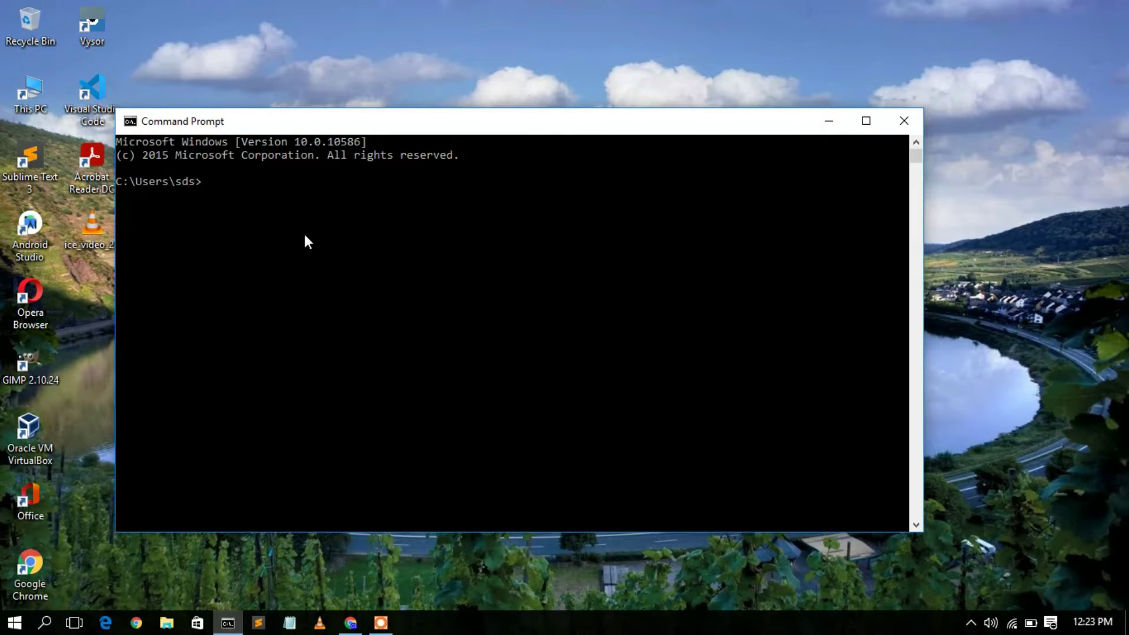
{"action": "type", "text": "ng v"}
{"action": "key", "text": "Return"}
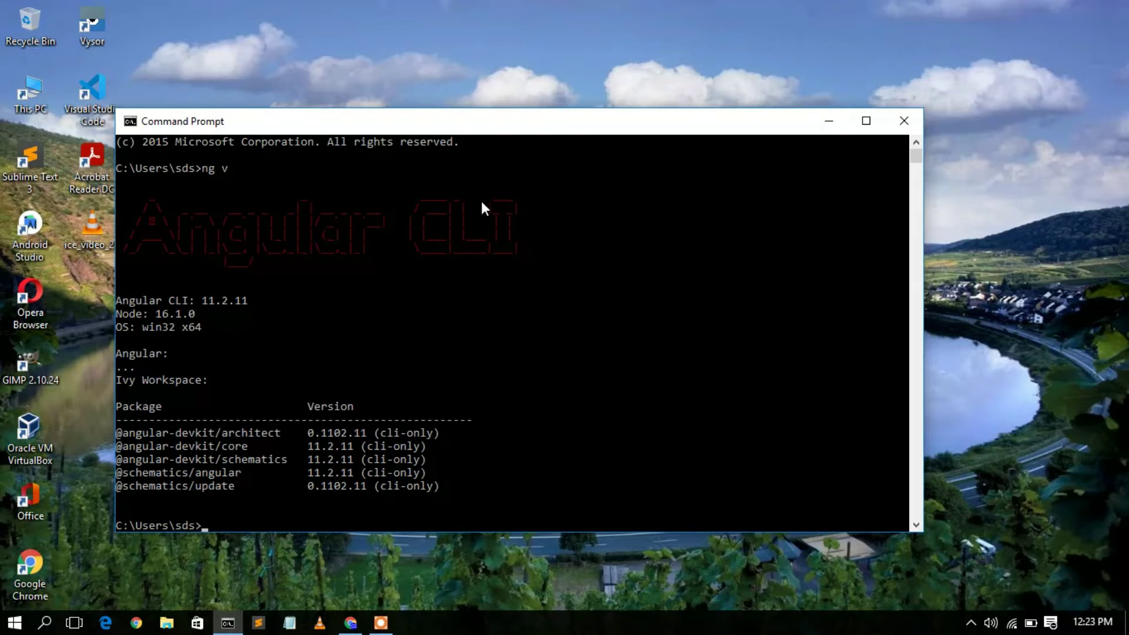
{"action": "left_click_drag", "start_coordinate": [264, 301], "coordinate": [204, 301]}
{"action": "left_click", "coordinate": [255, 510]}
{"action": "type", "text": "npm install -g @angu"}
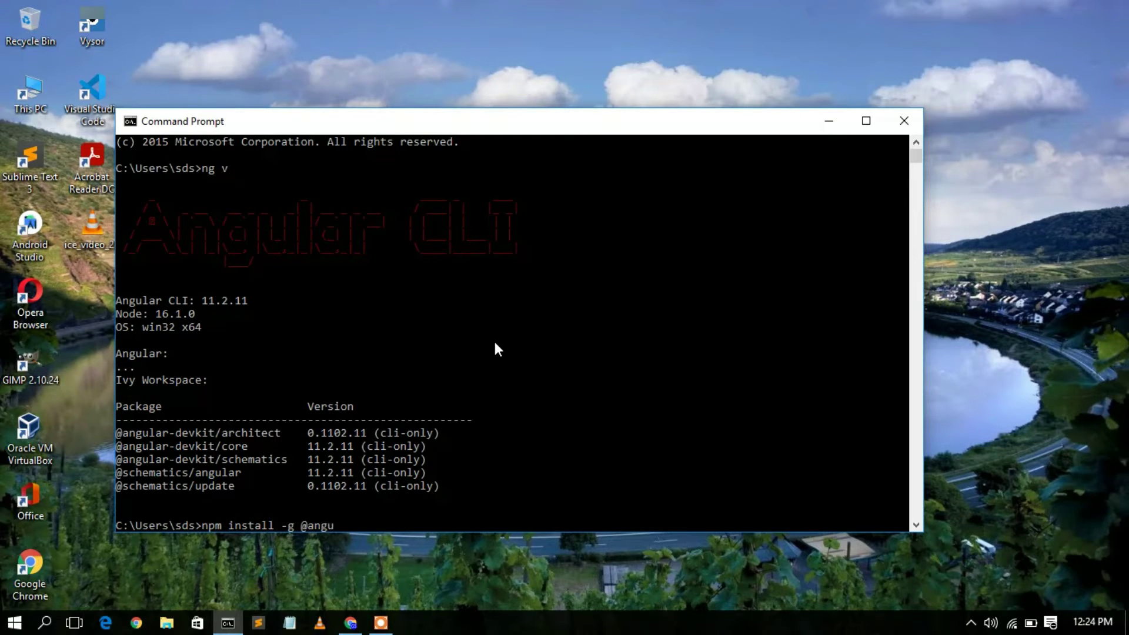
{"action": "type", "text": "lar/cli"}
{"action": "key", "text": "Return"}
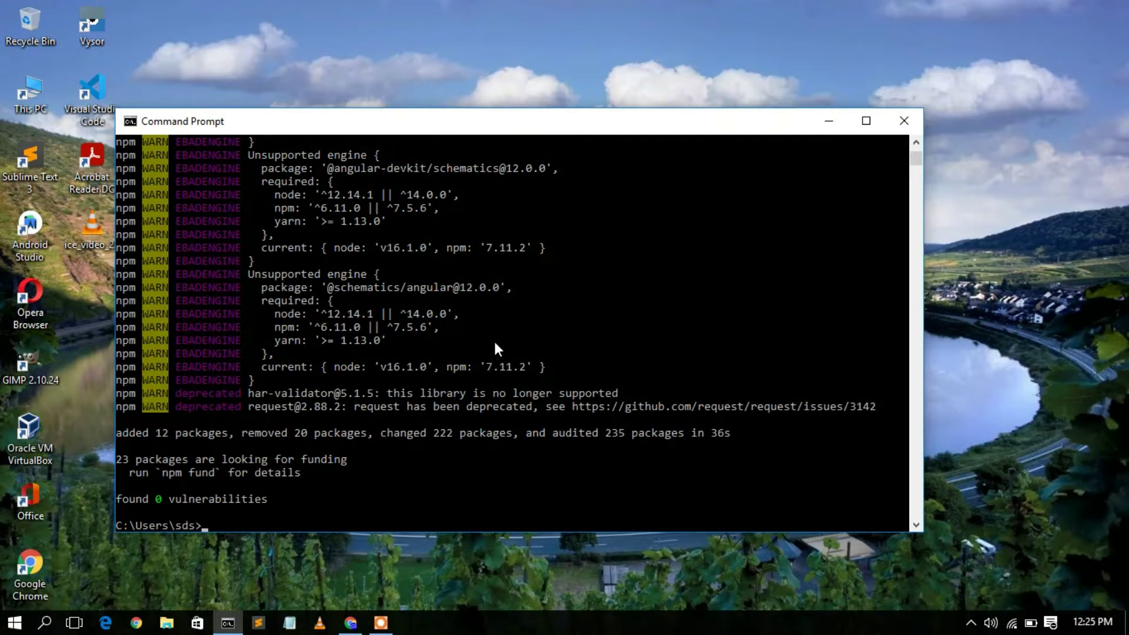
{"action": "type", "text": "ng v"}
{"action": "key", "text": "Return"}
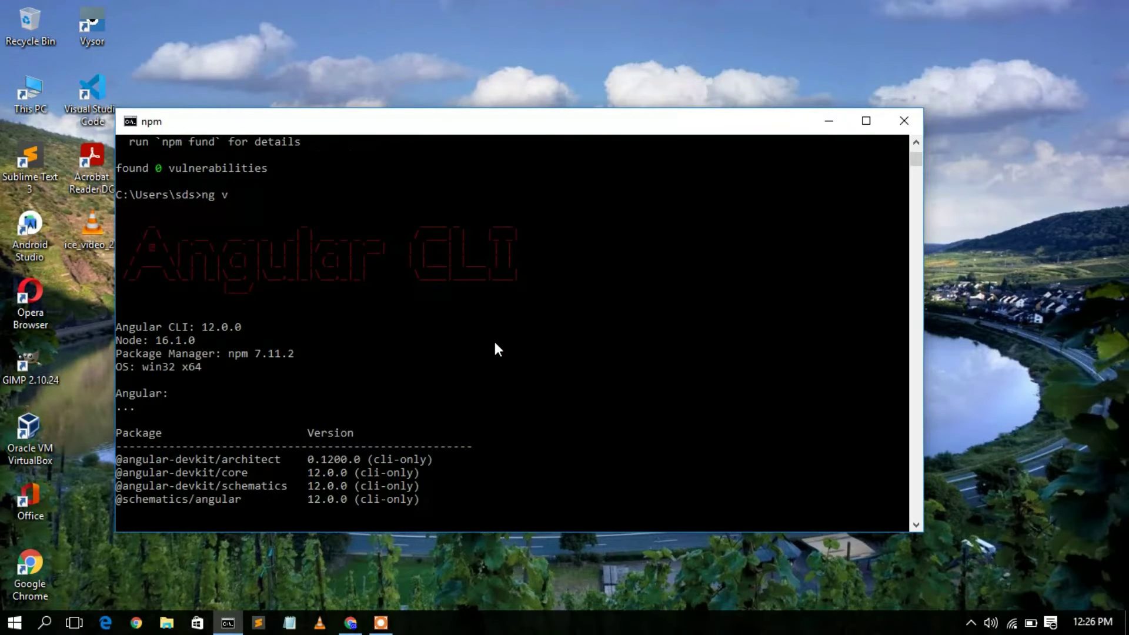
Highlight CLI 12.0.0 and Node 16.1.0 in the output, then close Command Prompt
{"action": "left_click", "coordinate": [248, 314]}
{"action": "left_click_drag", "start_coordinate": [241, 315], "coordinate": [213, 316]}
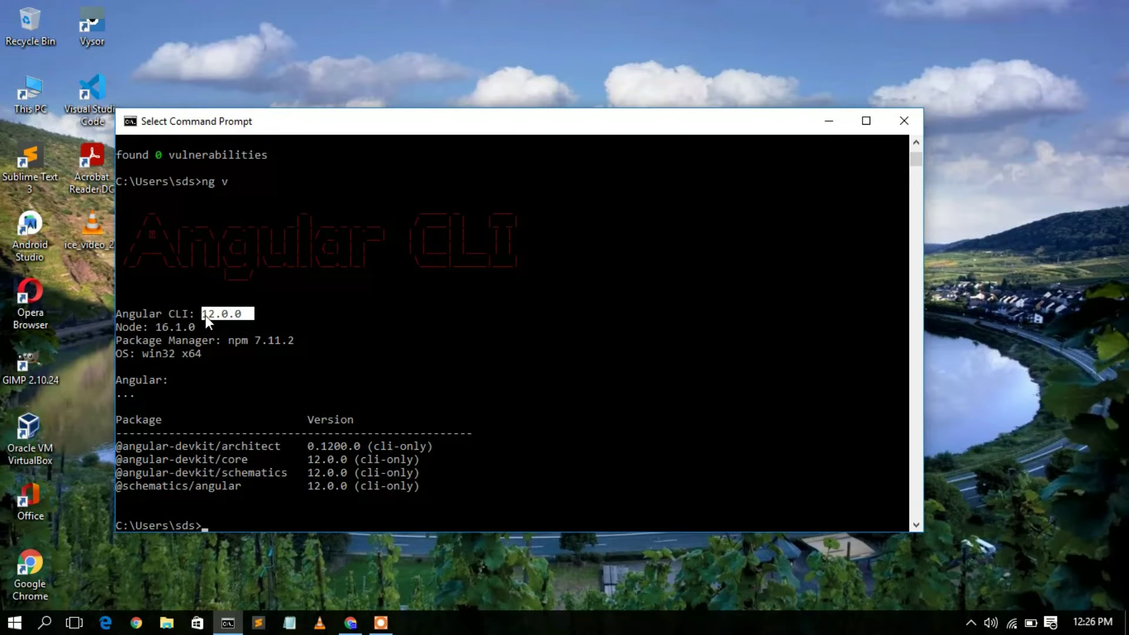
{"action": "left_click_drag", "start_coordinate": [196, 324], "coordinate": [159, 330]}
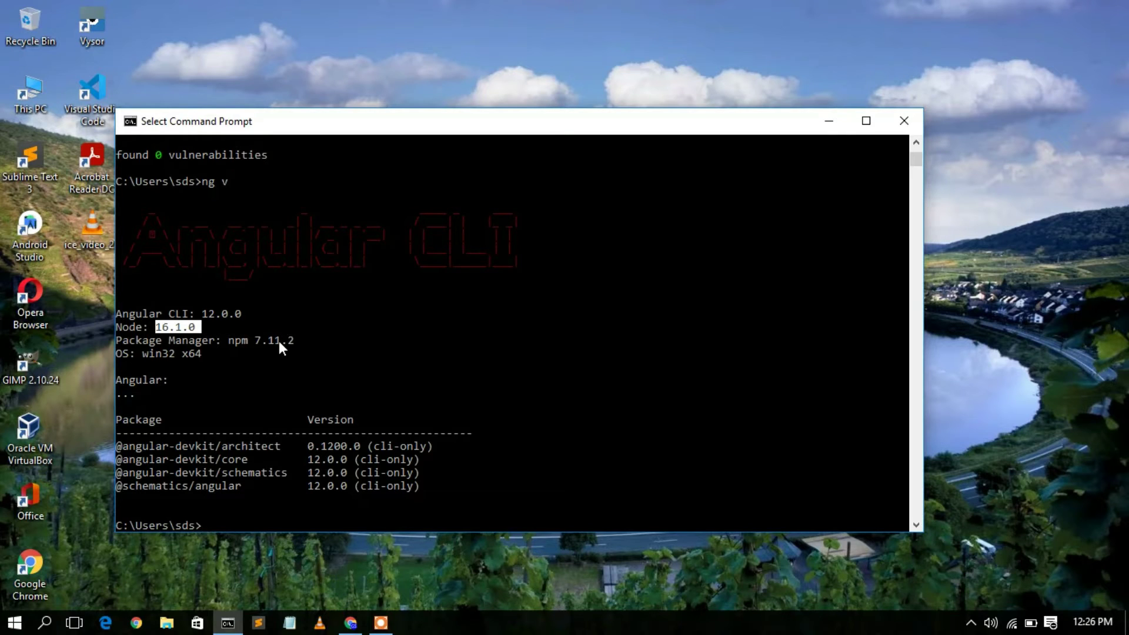
{"action": "left_click", "coordinate": [272, 379]}
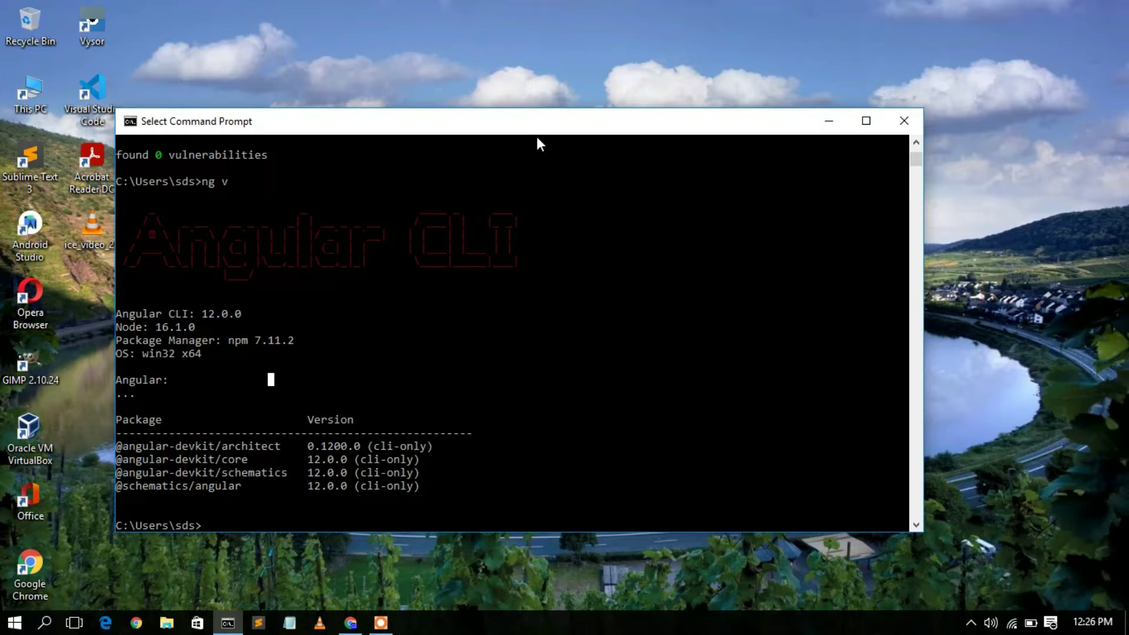
{"action": "left_click_drag", "start_coordinate": [533, 128], "coordinate": [609, 87]}
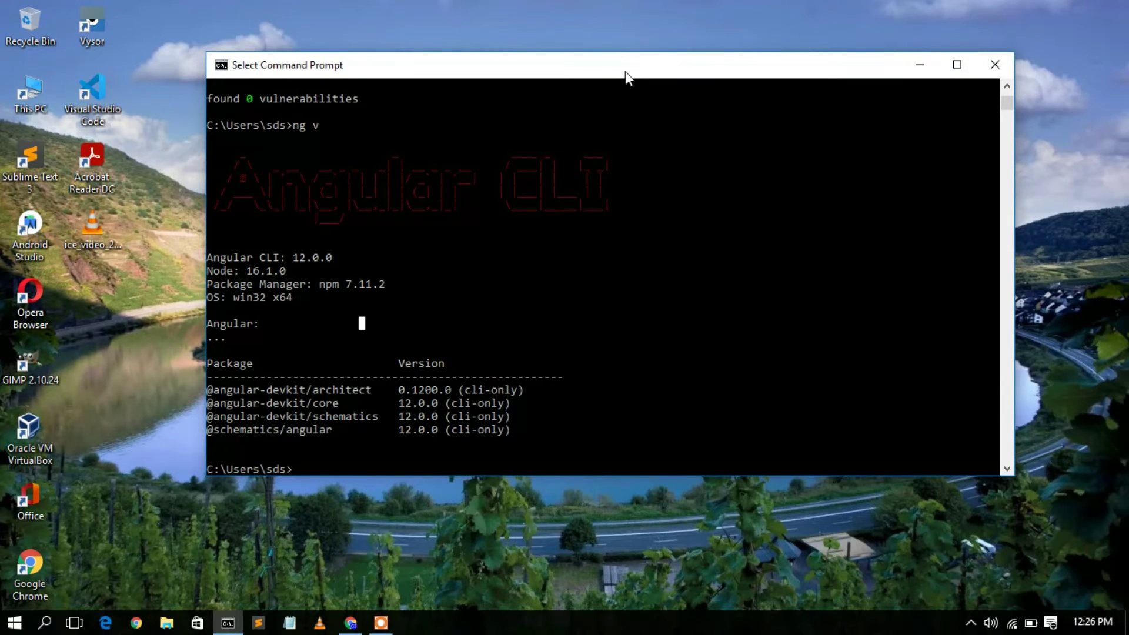
{"action": "left_click", "coordinate": [995, 63]}
Create a new desktop folder named Angular12 and open it
{"action": "right_click", "coordinate": [461, 98]}
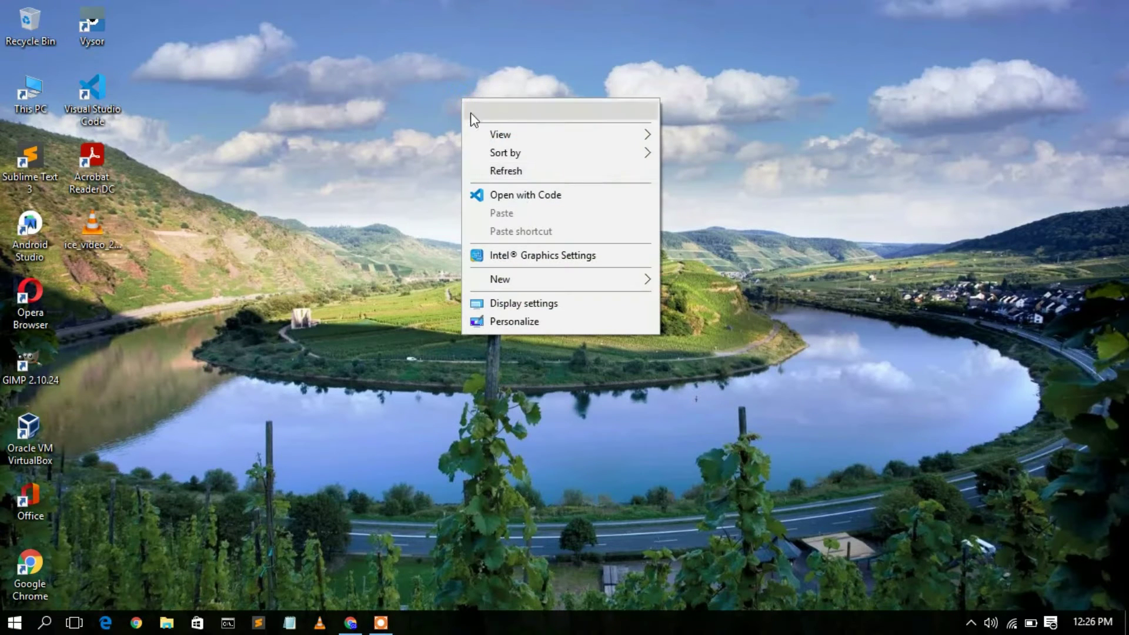
{"action": "mouse_move", "coordinate": [552, 280]}
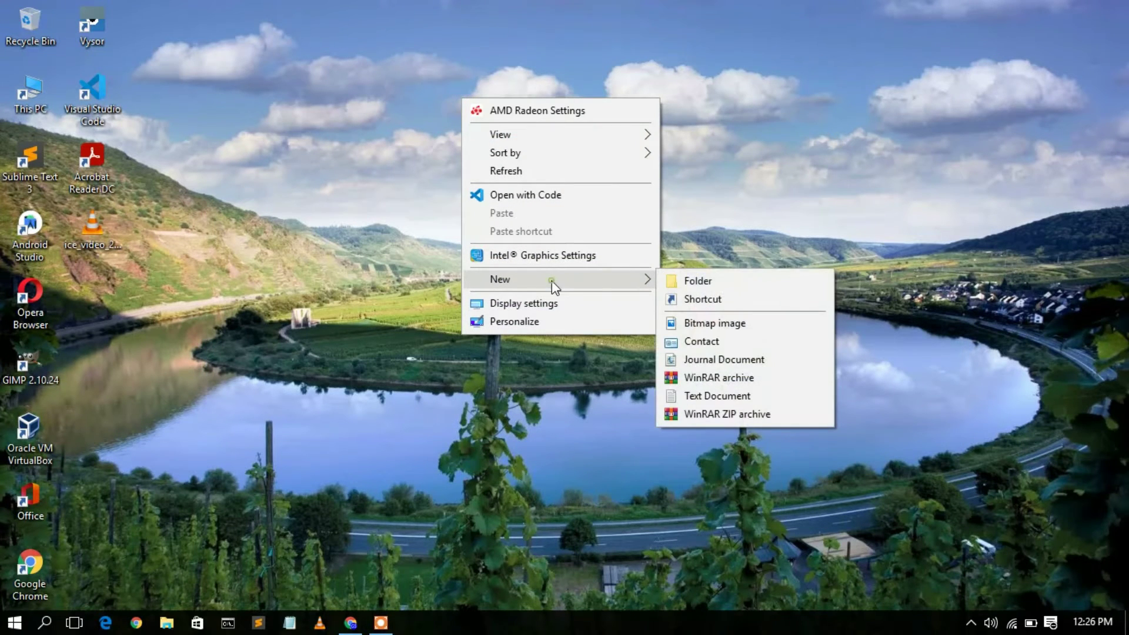
{"action": "left_click", "coordinate": [714, 280]}
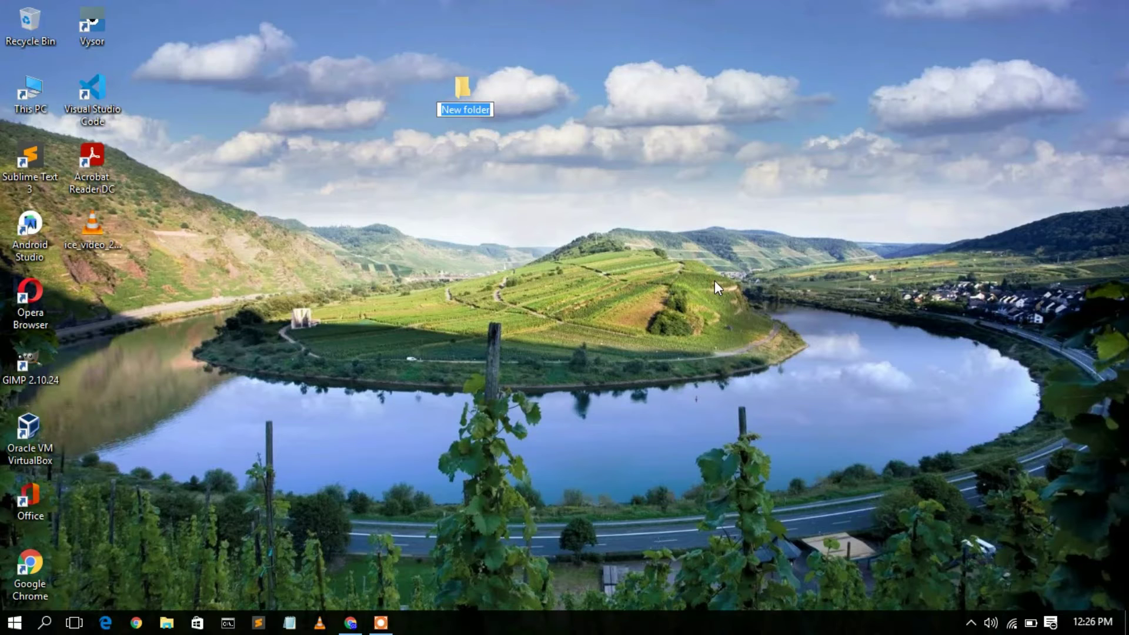
{"action": "type", "text": "Angu"}
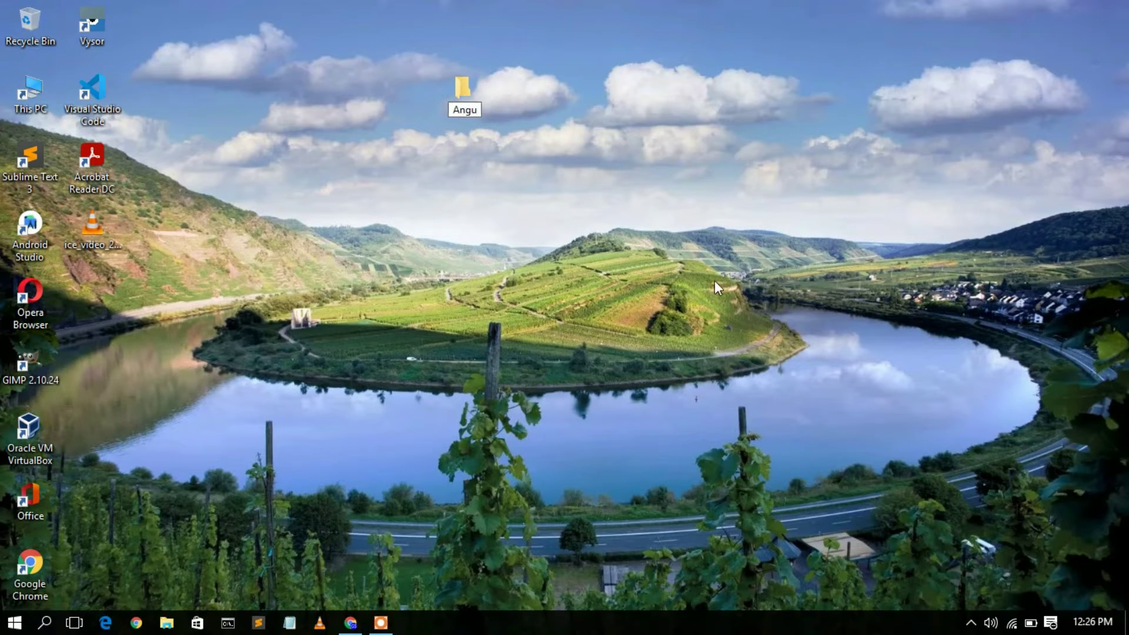
{"action": "type", "text": "lar12"}
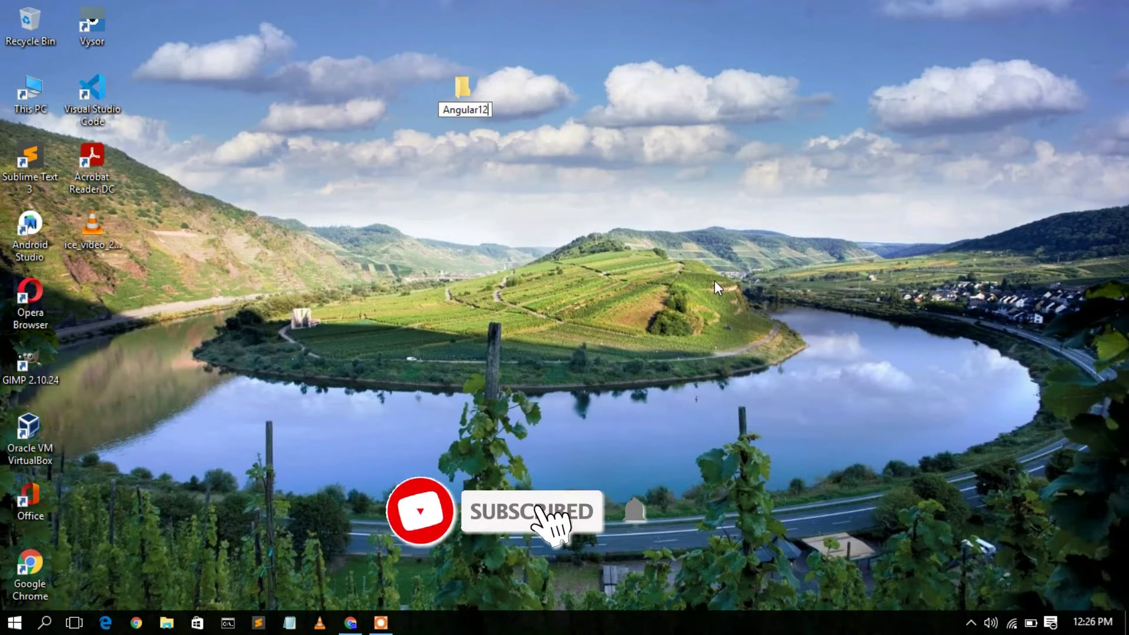
{"action": "key", "text": "Return"}
{"action": "key", "text": "Return"}
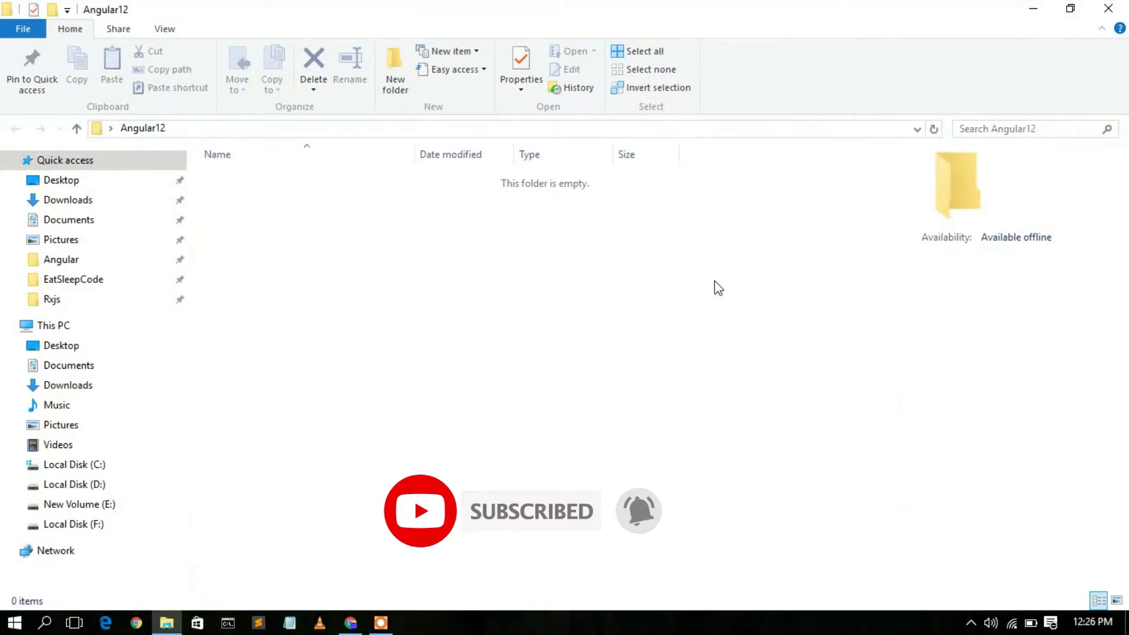
Launch a command prompt in the Angular12 folder via cmd in the address bar
{"action": "left_click", "coordinate": [345, 128]}
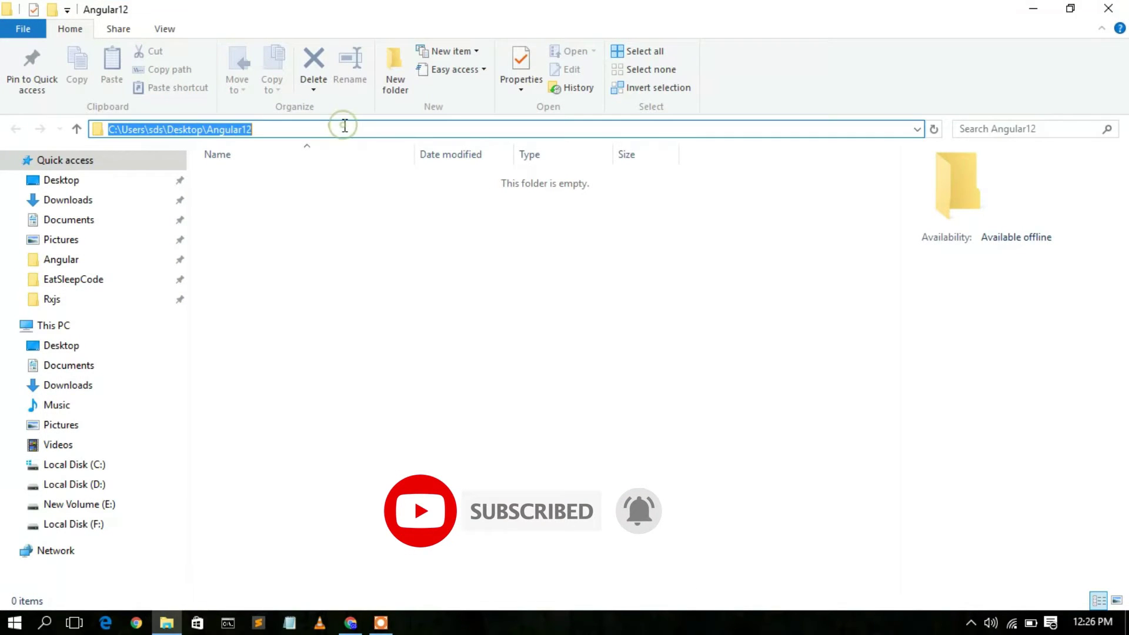
{"action": "type", "text": "cmd"}
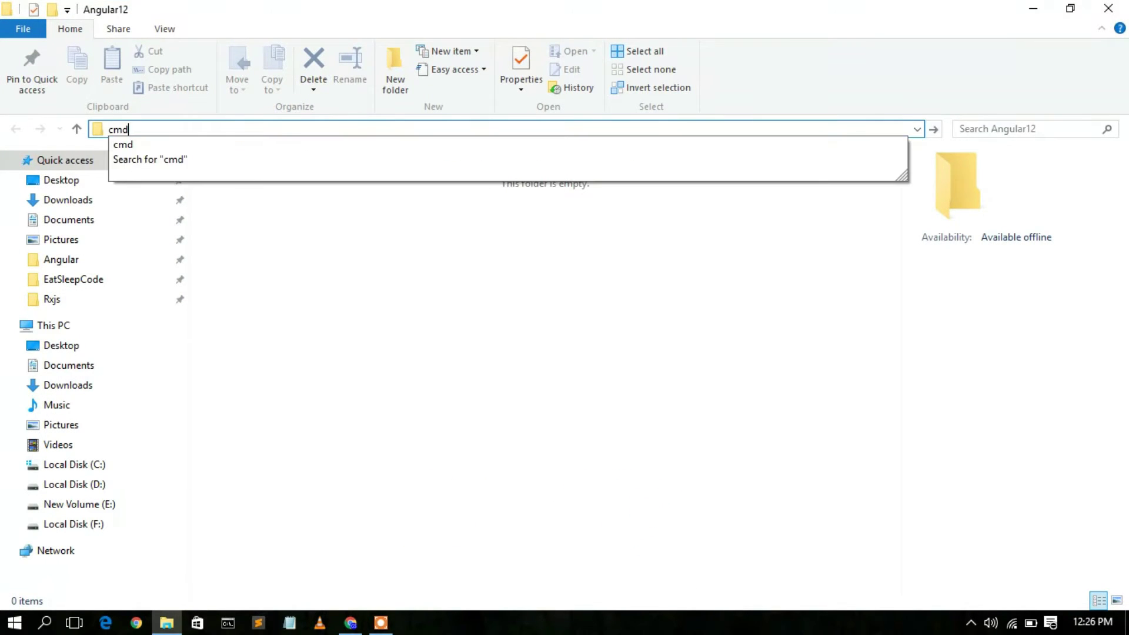
{"action": "key", "text": "Return"}
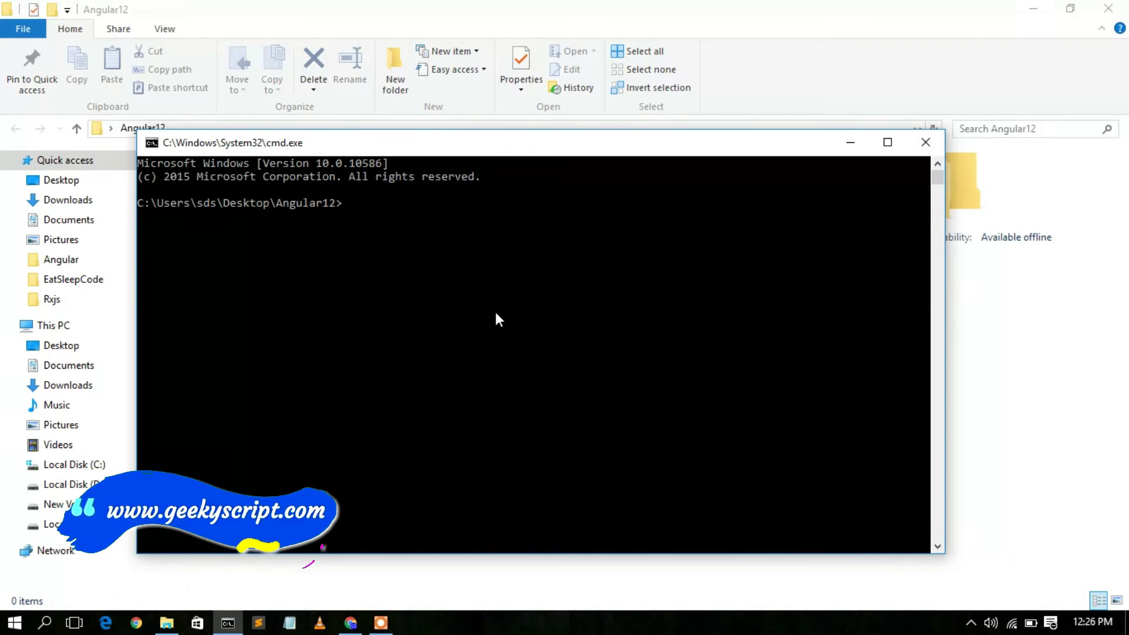
Run ng new Hello-World in Angular12, then switch to the browser presentation
{"action": "type", "text": "ng new"}
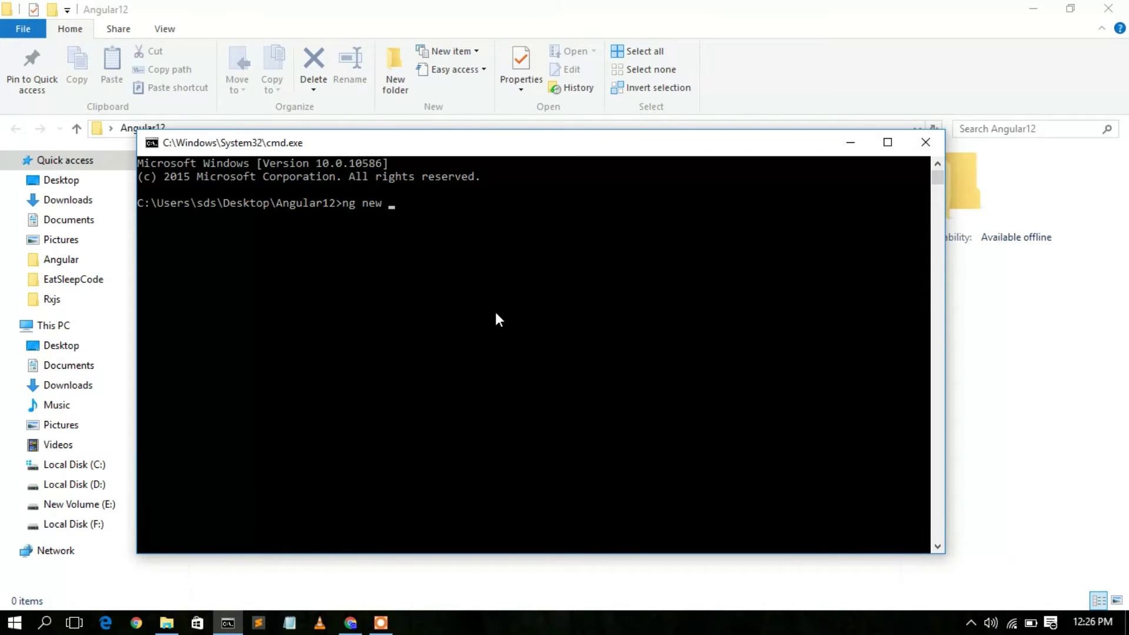
{"action": "type", "text": "Hello-World"}
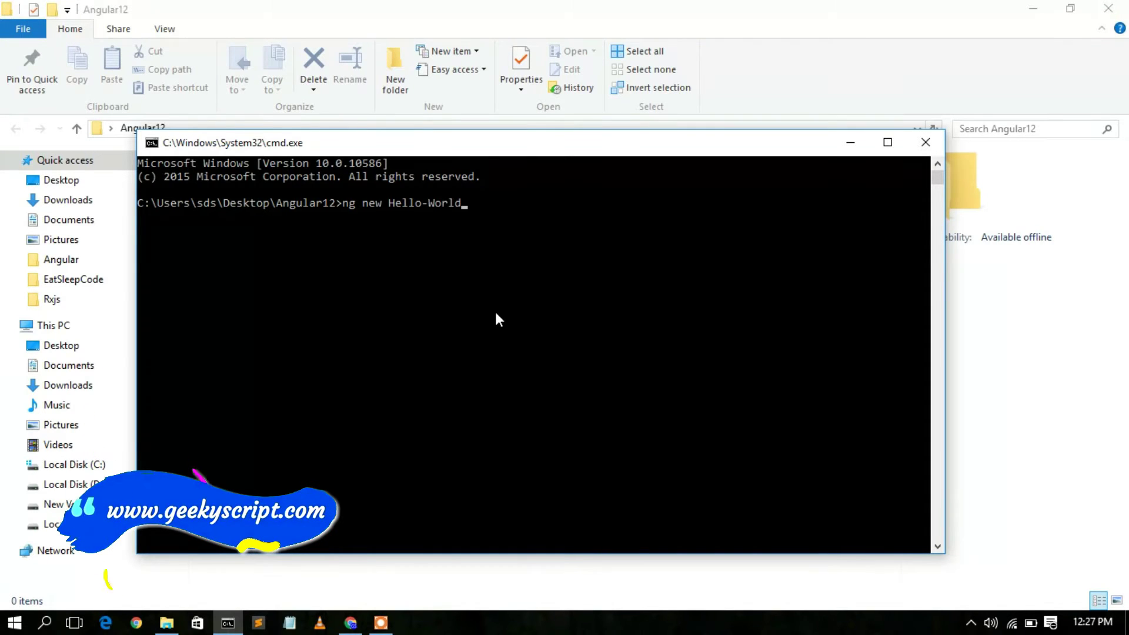
{"action": "key", "text": "Return"}
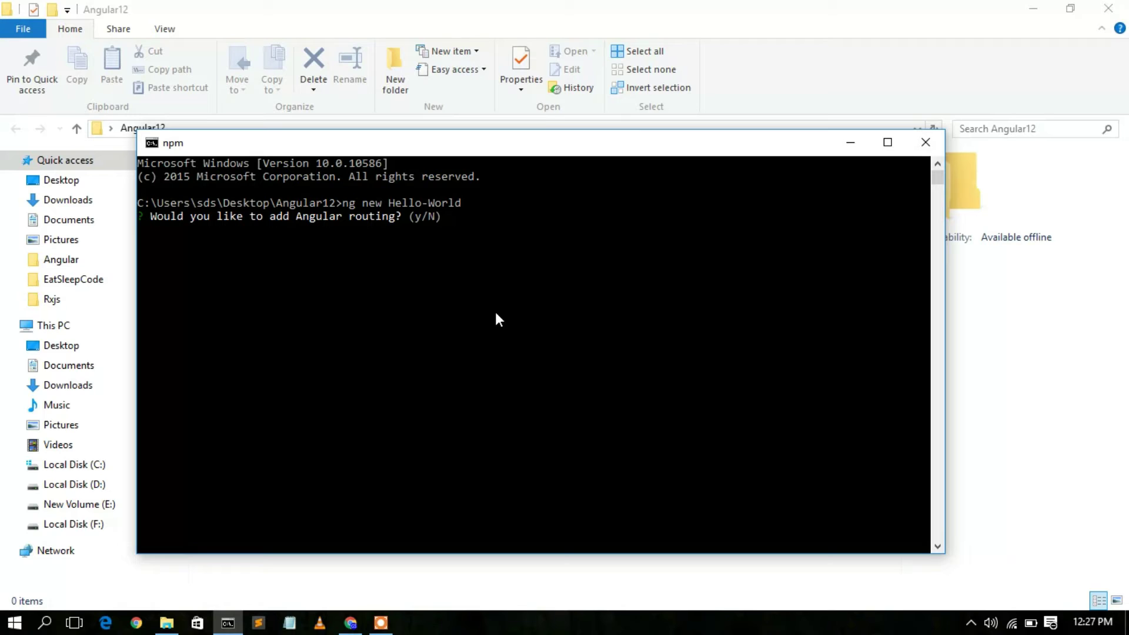
{"action": "left_click", "coordinate": [347, 622]}
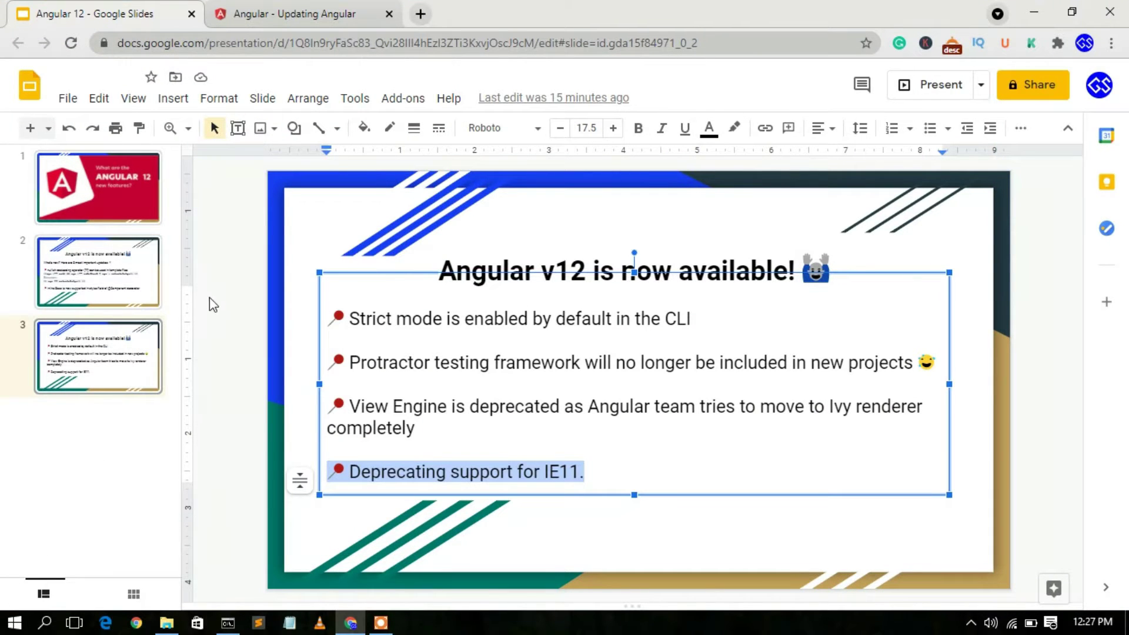
Highlight the strict-mode-default bullet on the slide, then minimize Chrome
{"action": "left_click_drag", "start_coordinate": [415, 318], "coordinate": [646, 320]}
{"action": "left_click", "coordinate": [393, 318]}
{"action": "left_click_drag", "start_coordinate": [392, 318], "coordinate": [683, 323]}
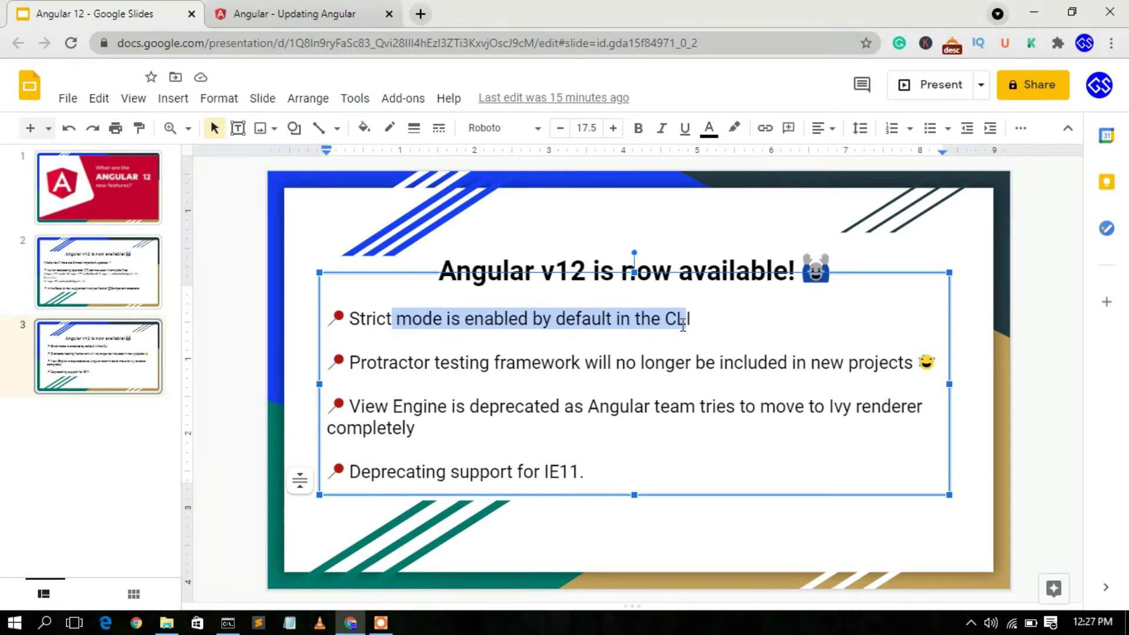
{"action": "left_click", "coordinate": [1033, 12]}
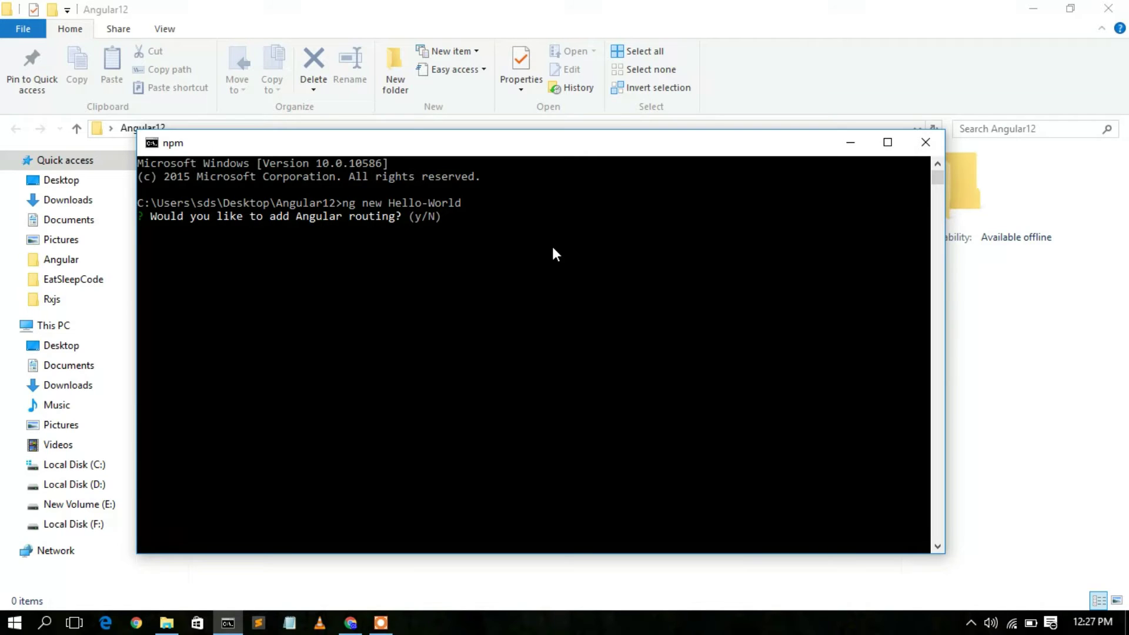
Decline Angular routing, keep CSS stylesheets, then bring up the Angular update guide in the browser
{"action": "type", "text": "n"}
{"action": "key", "text": "Return"}
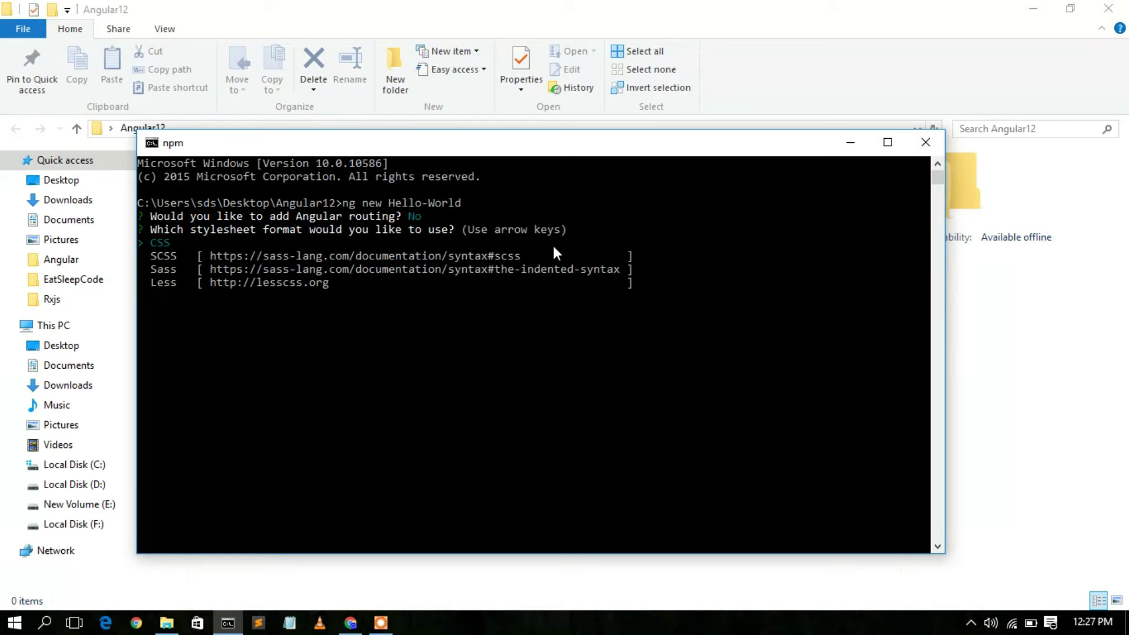
{"action": "key", "text": "Down"}
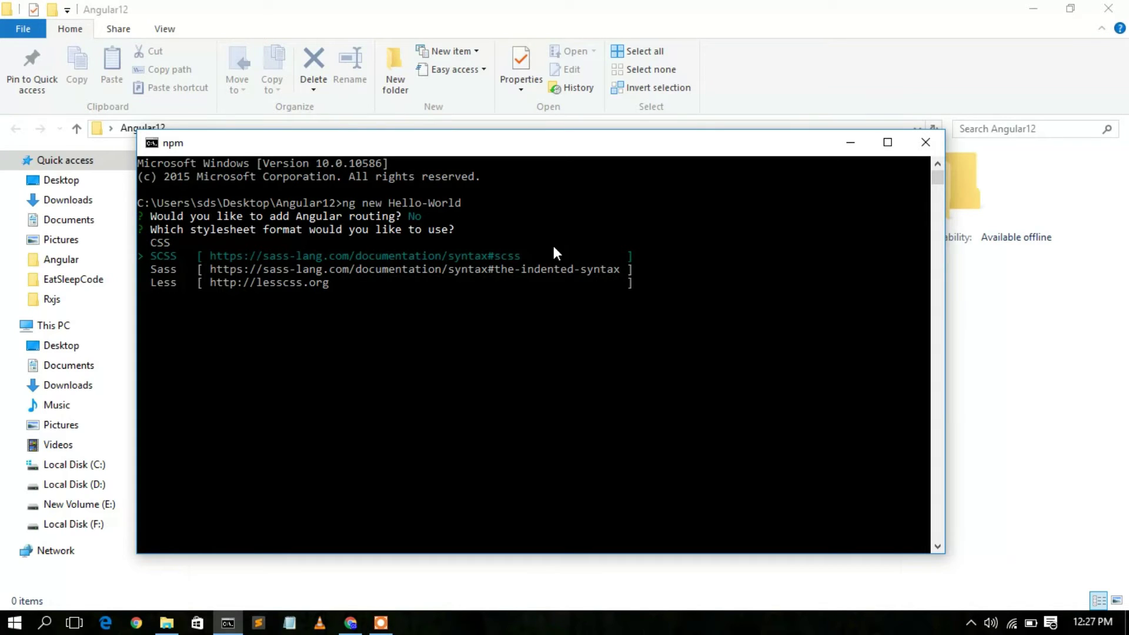
{"action": "key", "text": "Down"}
{"action": "key", "text": "Down"}
{"action": "key", "text": "Up"}
{"action": "key", "text": "Up"}
{"action": "key", "text": "Up"}
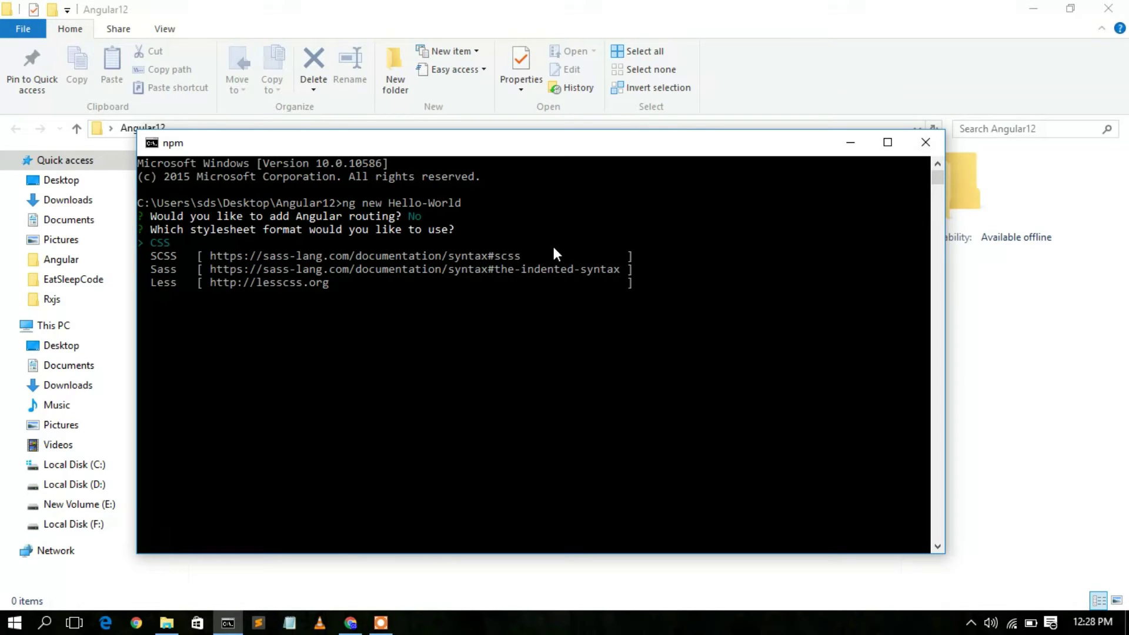
{"action": "key", "text": "Return"}
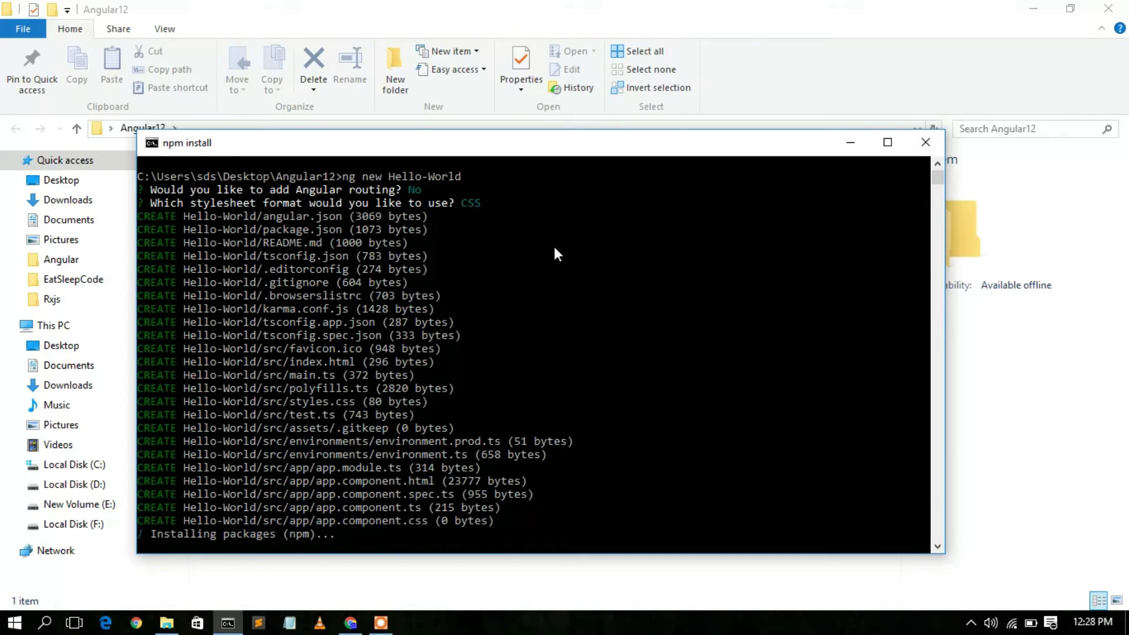
{"action": "left_click", "coordinate": [351, 625]}
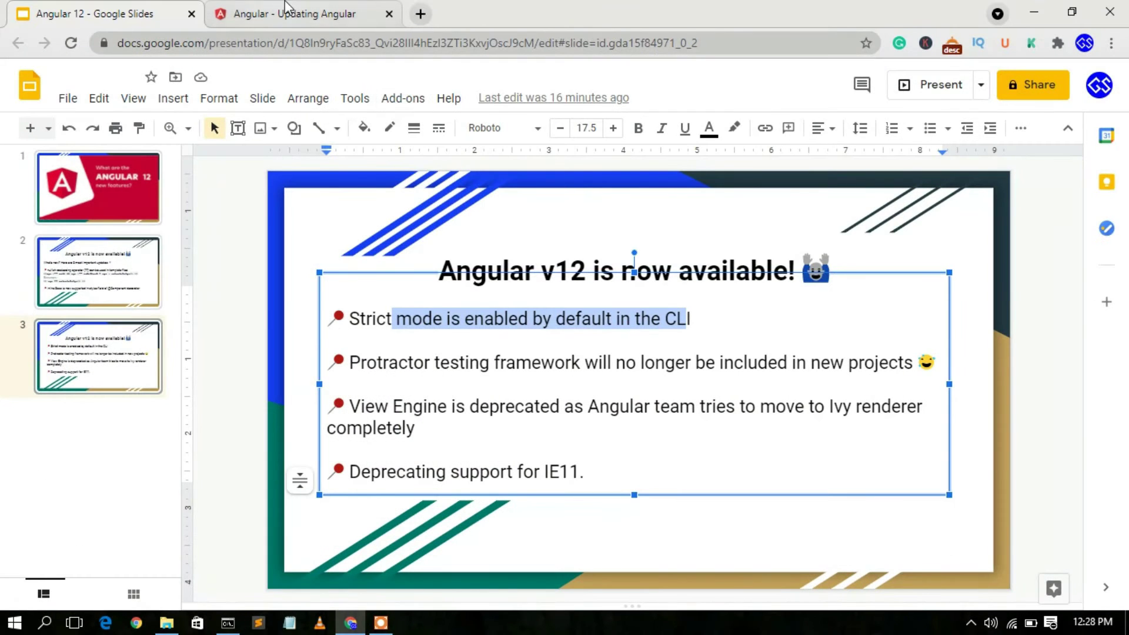
{"action": "left_click", "coordinate": [286, 7]}
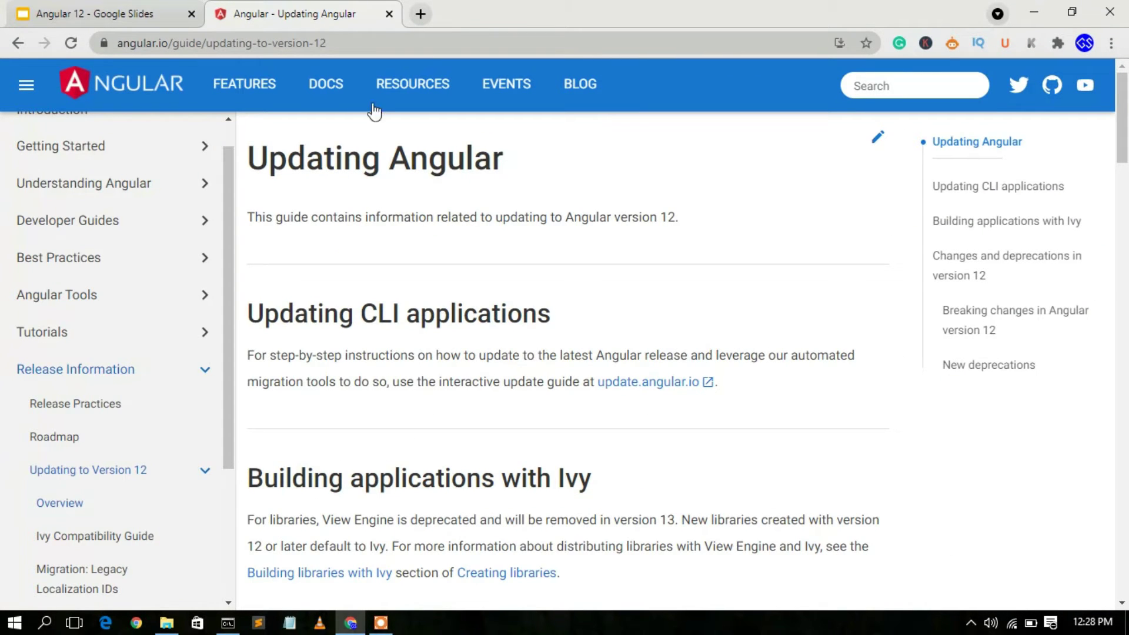
Scroll through the Angular 12 update guide, highlighting the Internet Explorer 11 deprecation note
{"action": "scroll", "coordinate": [621, 157], "scroll_direction": "down", "scroll_amount": 2}
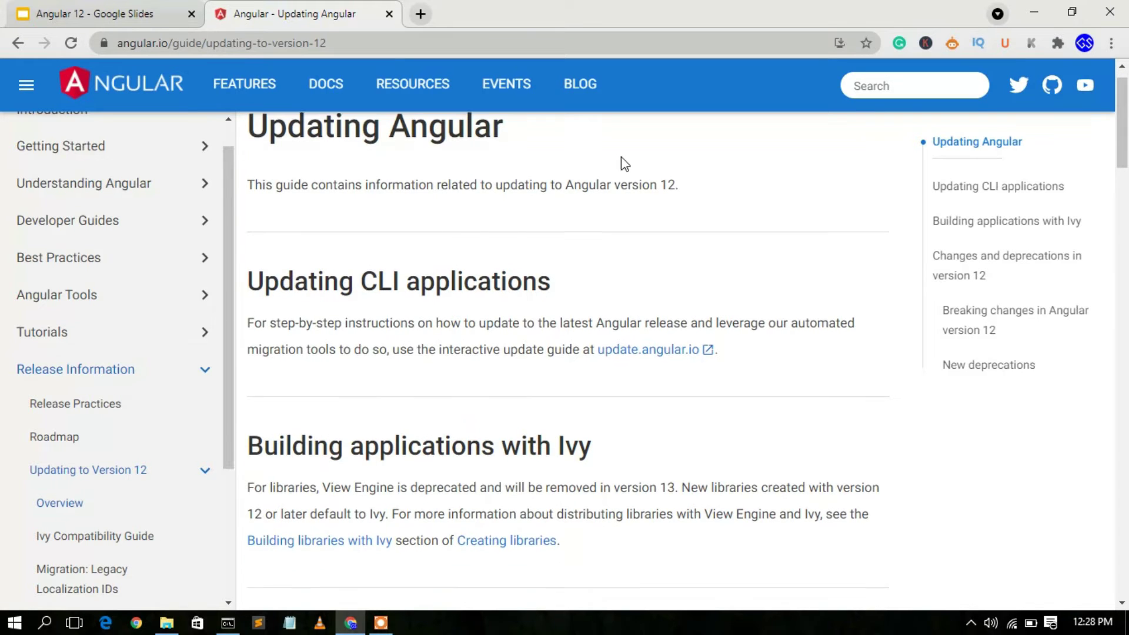
{"action": "scroll", "coordinate": [621, 156], "scroll_direction": "down", "scroll_amount": 5}
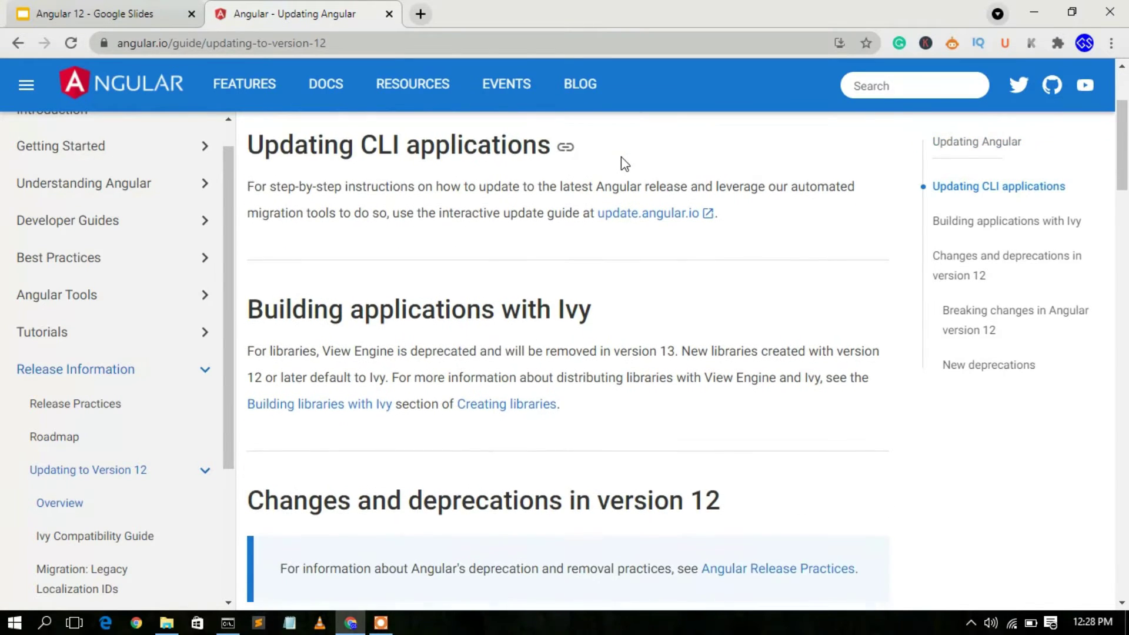
{"action": "scroll", "coordinate": [621, 158], "scroll_direction": "down", "scroll_amount": 2}
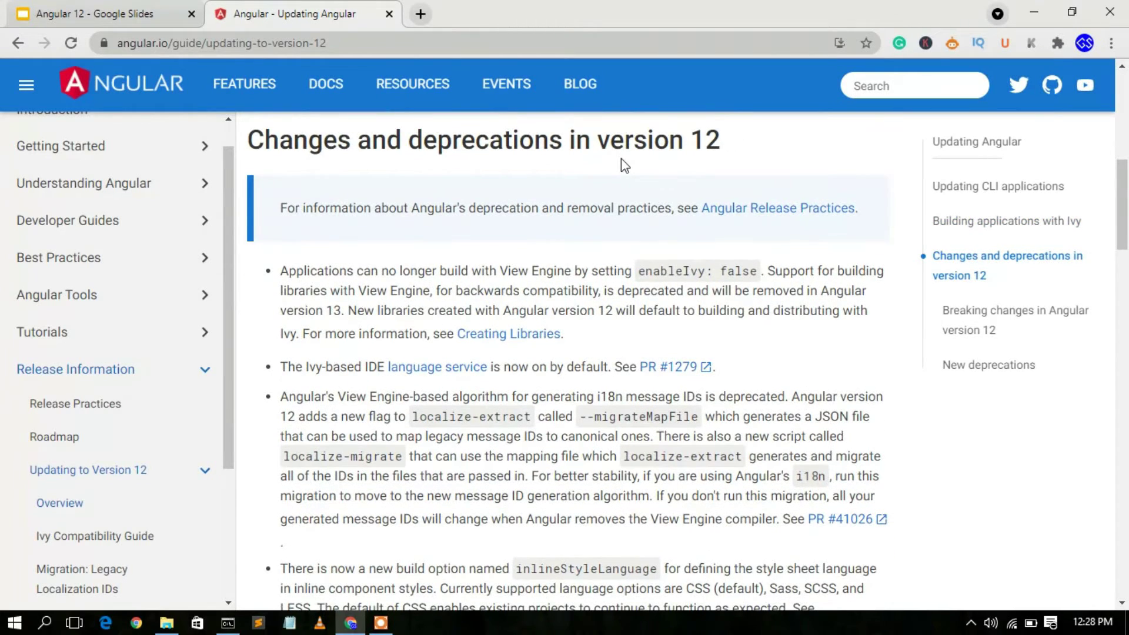
{"action": "scroll", "coordinate": [621, 158], "scroll_direction": "down", "scroll_amount": 3}
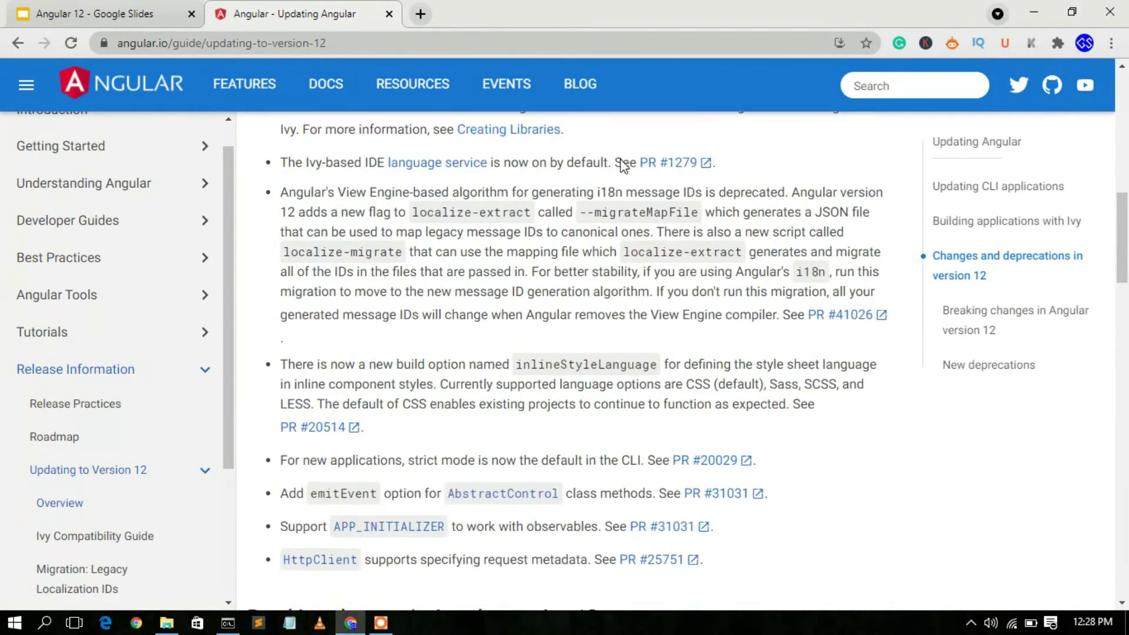
{"action": "scroll", "coordinate": [622, 167], "scroll_direction": "down", "scroll_amount": 15}
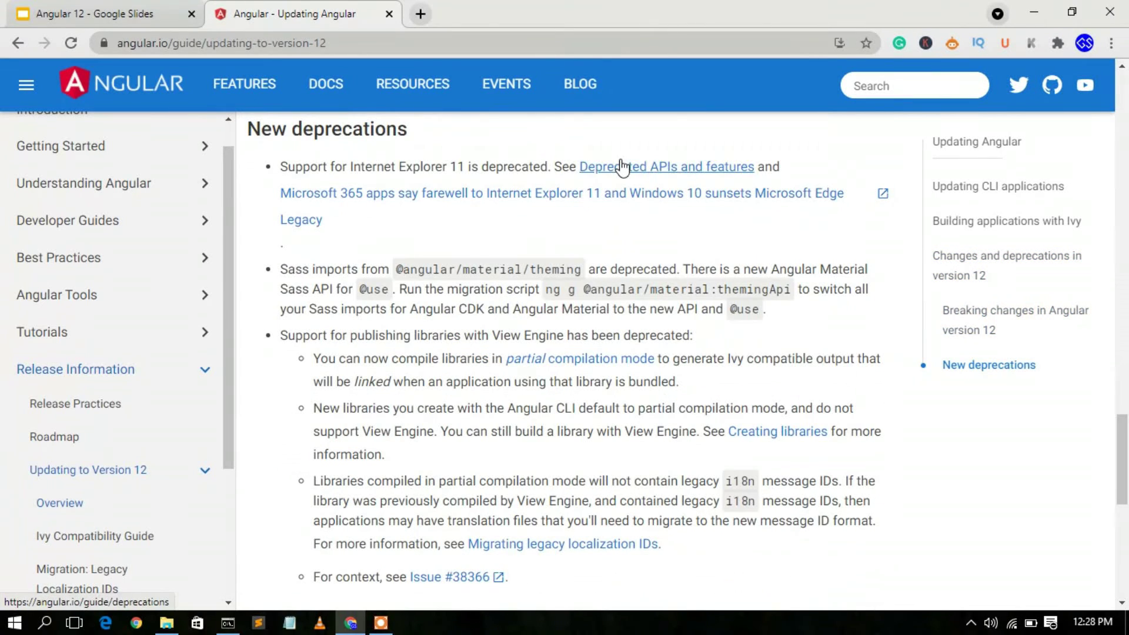
{"action": "left_click_drag", "start_coordinate": [310, 167], "coordinate": [509, 165]}
{"action": "left_click", "coordinate": [571, 161]}
Read to the end of the guide and bring the installing Command Prompt back
{"action": "scroll", "coordinate": [573, 168], "scroll_direction": "down", "scroll_amount": 1}
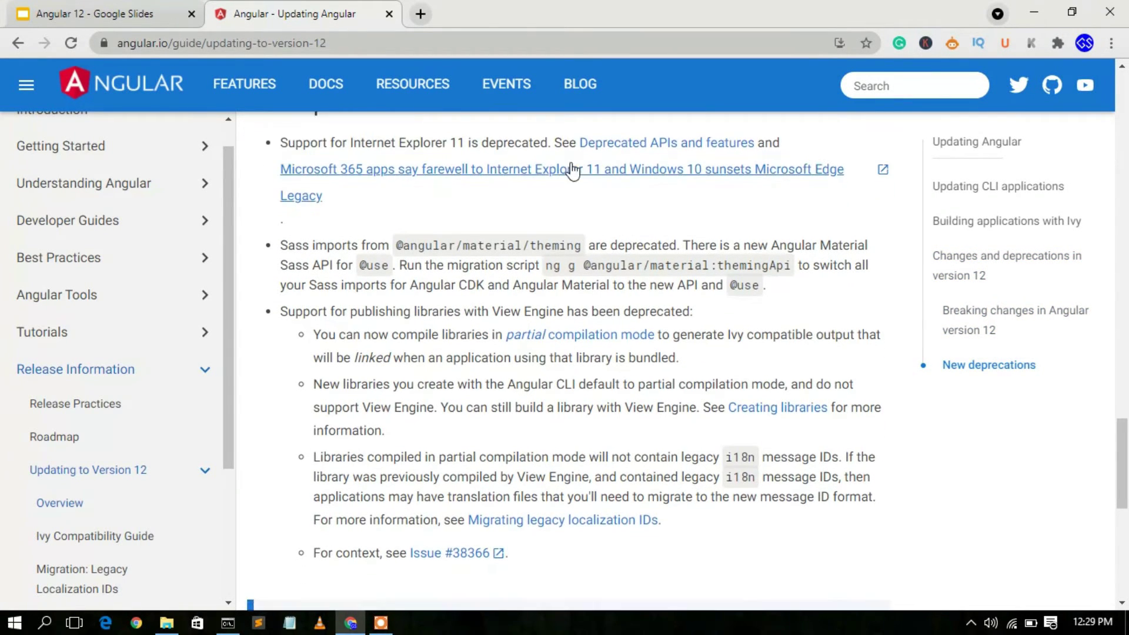
{"action": "scroll", "coordinate": [573, 170], "scroll_direction": "down", "scroll_amount": 1}
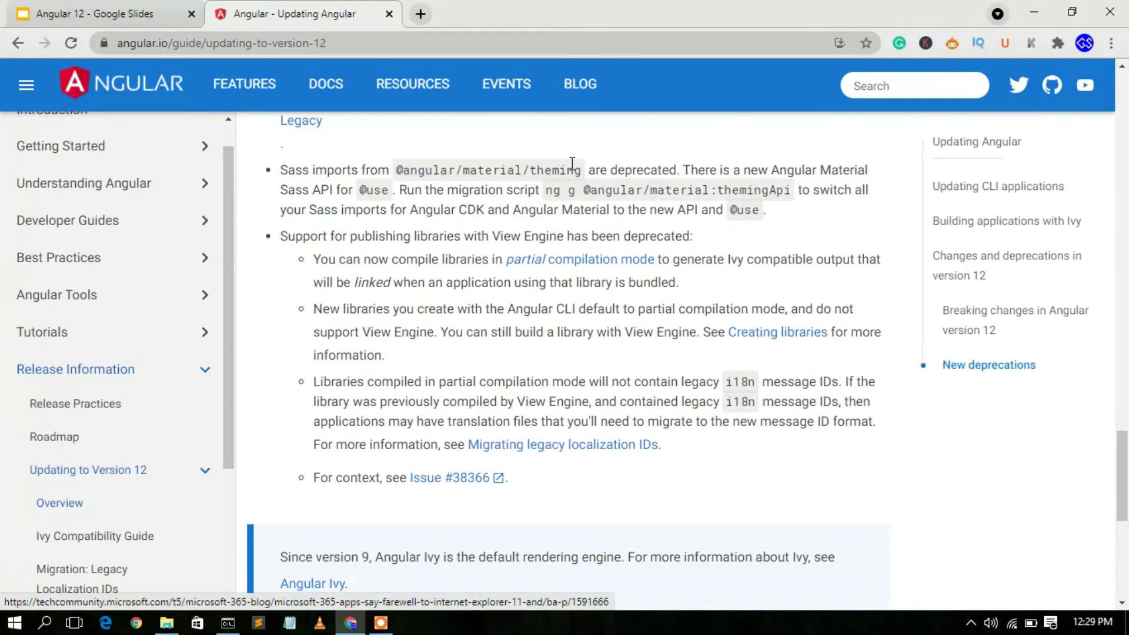
{"action": "scroll", "coordinate": [573, 167], "scroll_direction": "down", "scroll_amount": 7}
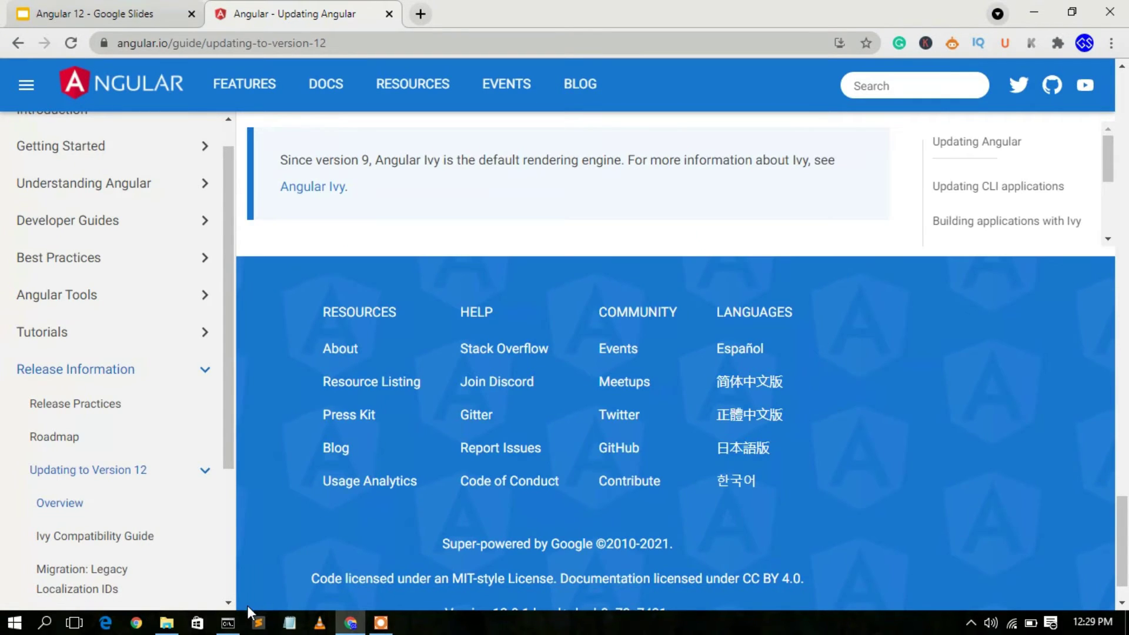
{"action": "left_click", "coordinate": [239, 622]}
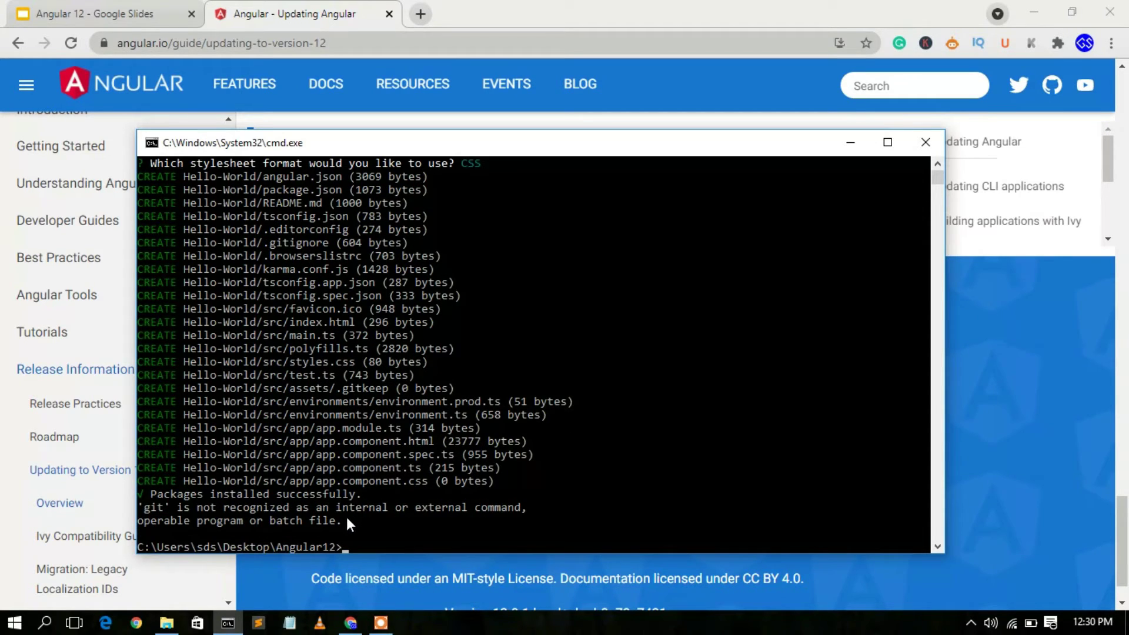
Note the git 'not recognized' error, verify the Hello-World folder in Angular12, and return to the console
{"action": "left_click_drag", "start_coordinate": [347, 516], "coordinate": [146, 516]}
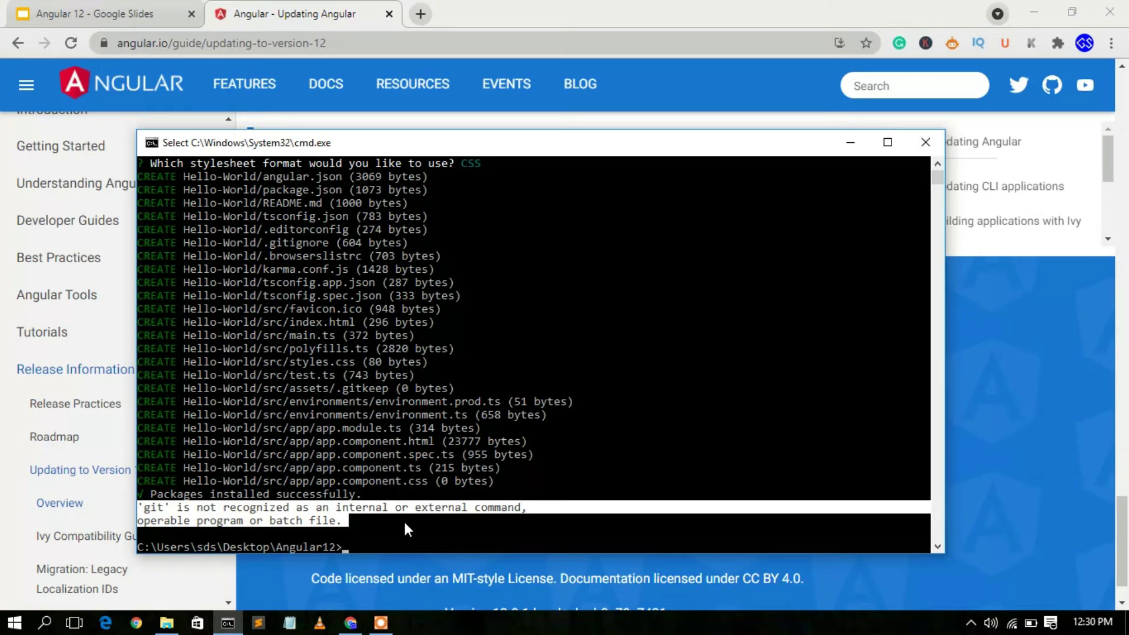
{"action": "left_click", "coordinate": [373, 523]}
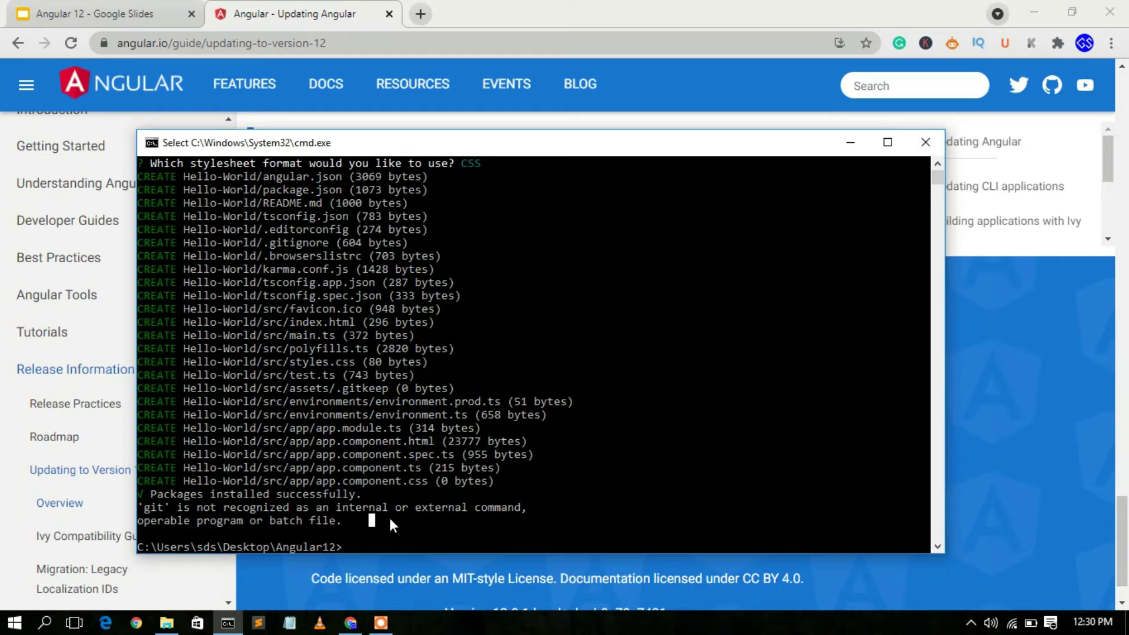
{"action": "left_click", "coordinate": [1031, 10]}
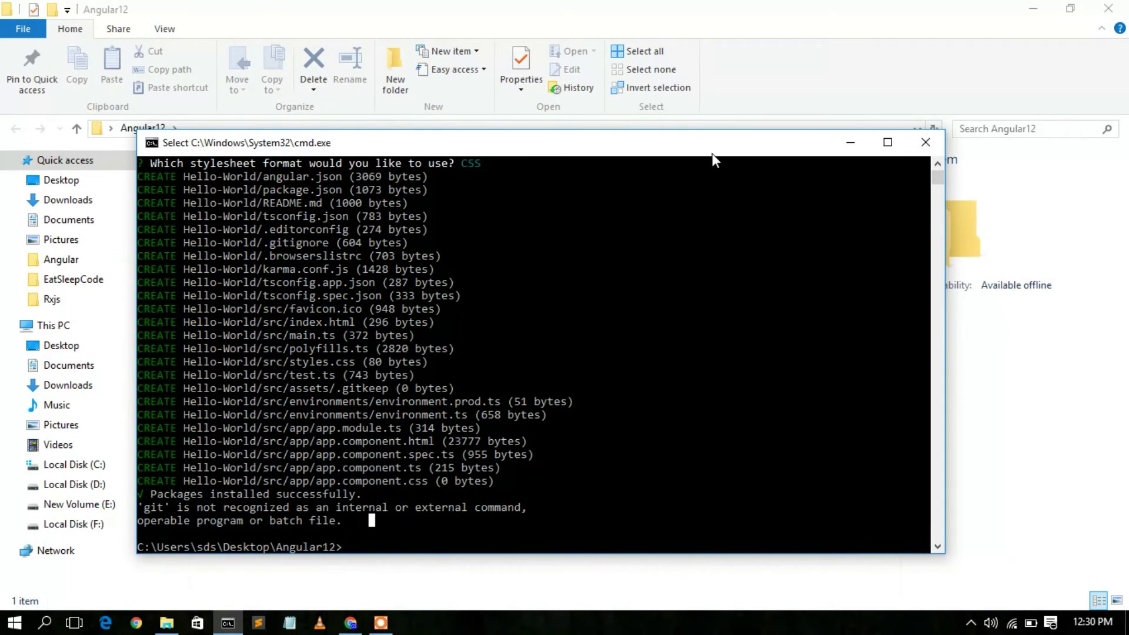
{"action": "left_click_drag", "start_coordinate": [718, 142], "coordinate": [813, 283]}
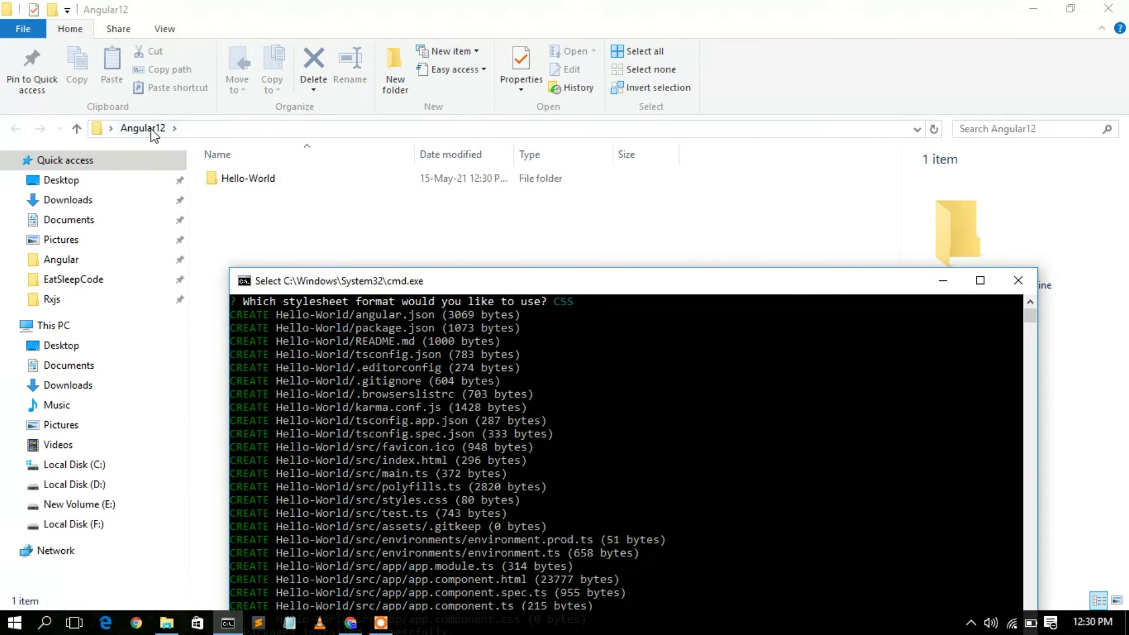
{"action": "left_click", "coordinate": [262, 185]}
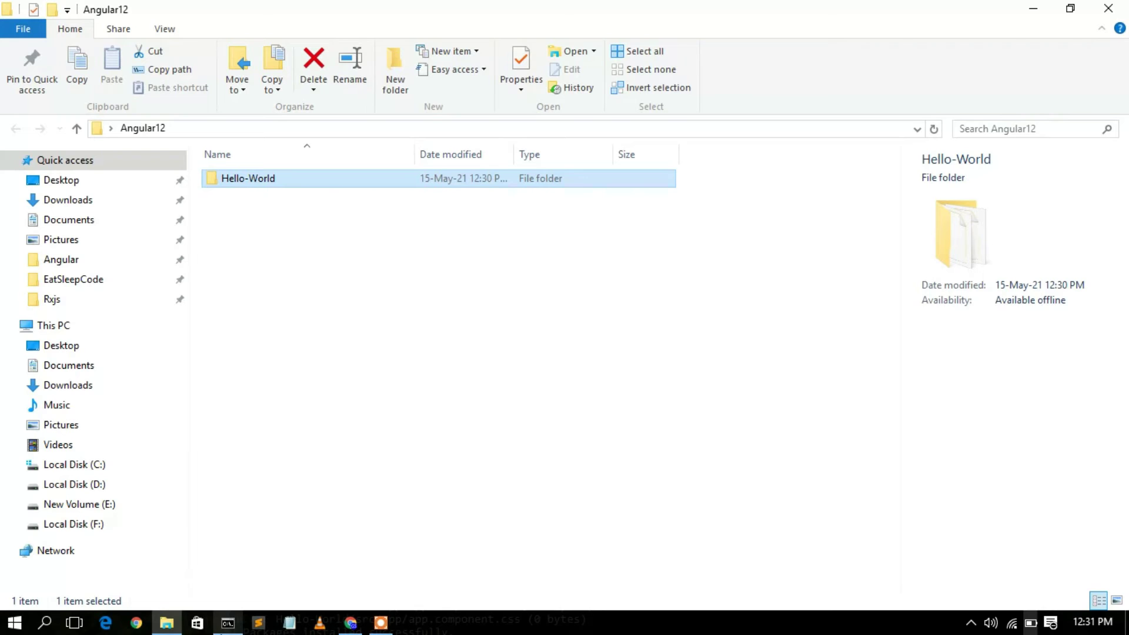
{"action": "left_click", "coordinate": [228, 622]}
Change into the Hello-World project folder with cd Hello-World
{"action": "left_click_drag", "start_coordinate": [631, 284], "coordinate": [707, 123]}
{"action": "key", "text": "Escape"}
{"action": "type", "text": "cd Hello-World"}
{"action": "key", "text": "Return"}
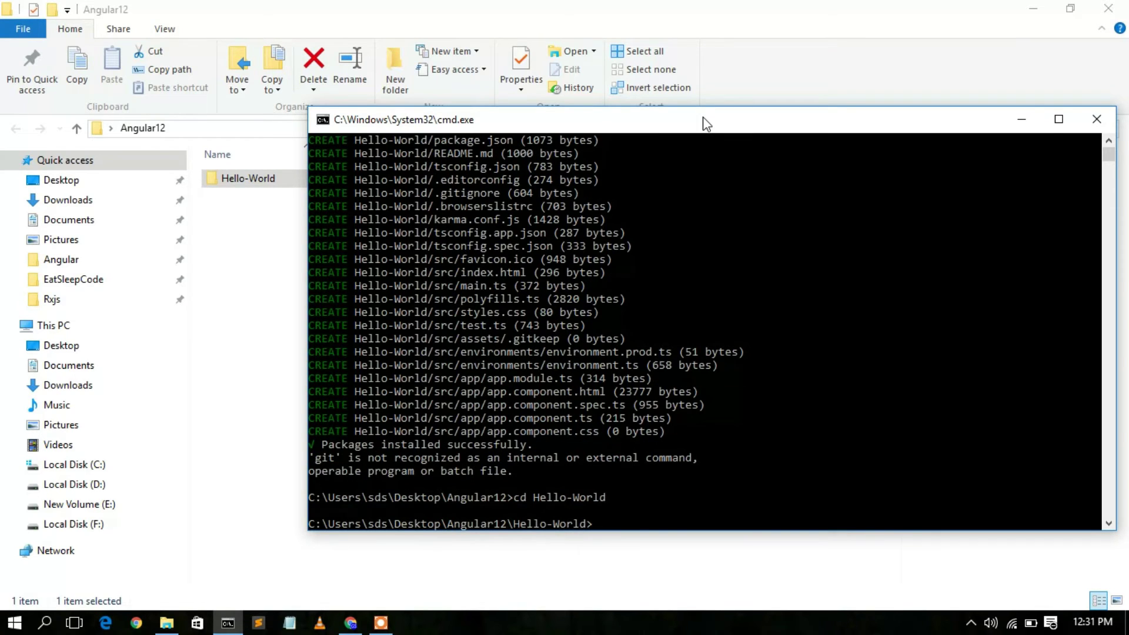
Start ng serve and answer n to the usage analytics prompt
{"action": "left_click_drag", "start_coordinate": [617, 524], "coordinate": [471, 524]}
{"action": "left_click", "coordinate": [648, 513]}
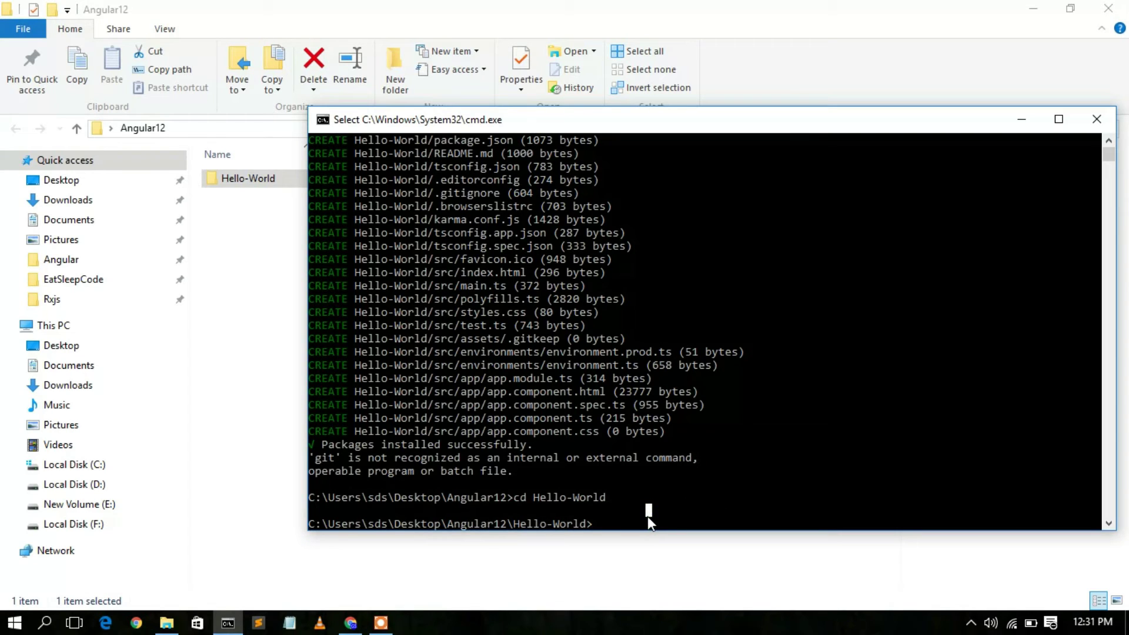
{"action": "type", "text": "ng serve"}
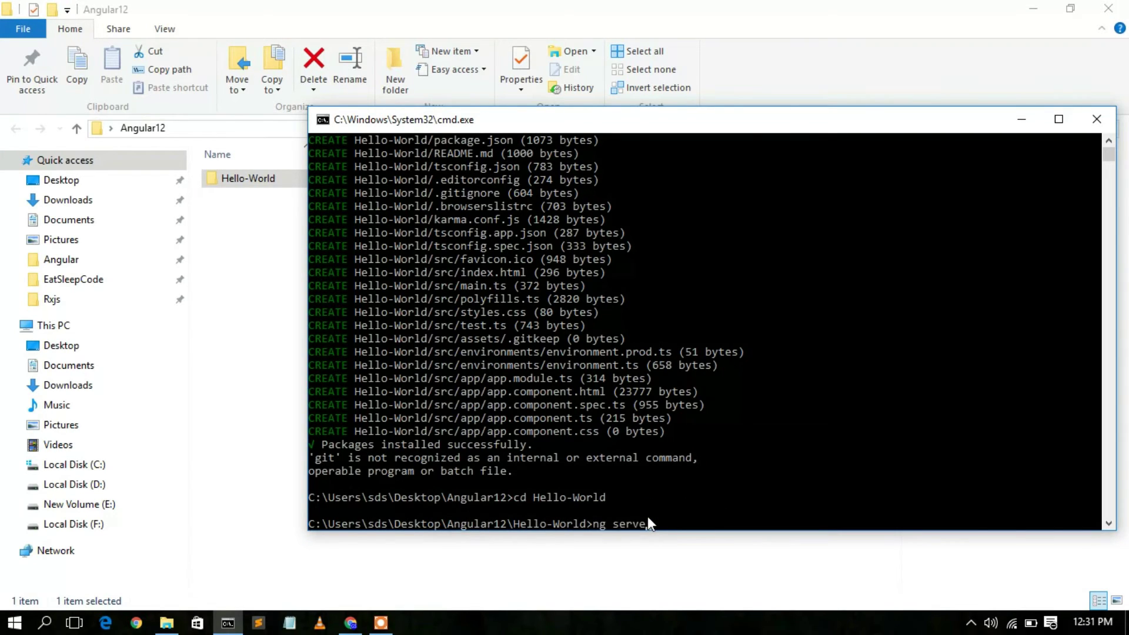
{"action": "key", "text": "Return"}
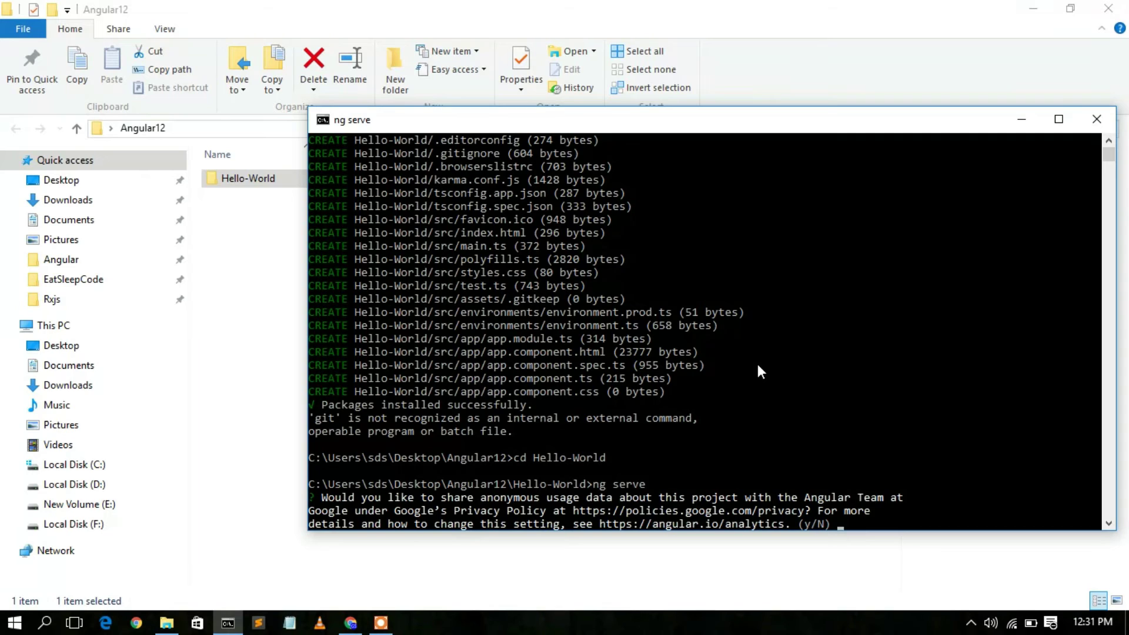
{"action": "type", "text": "n"}
{"action": "key", "text": "Return"}
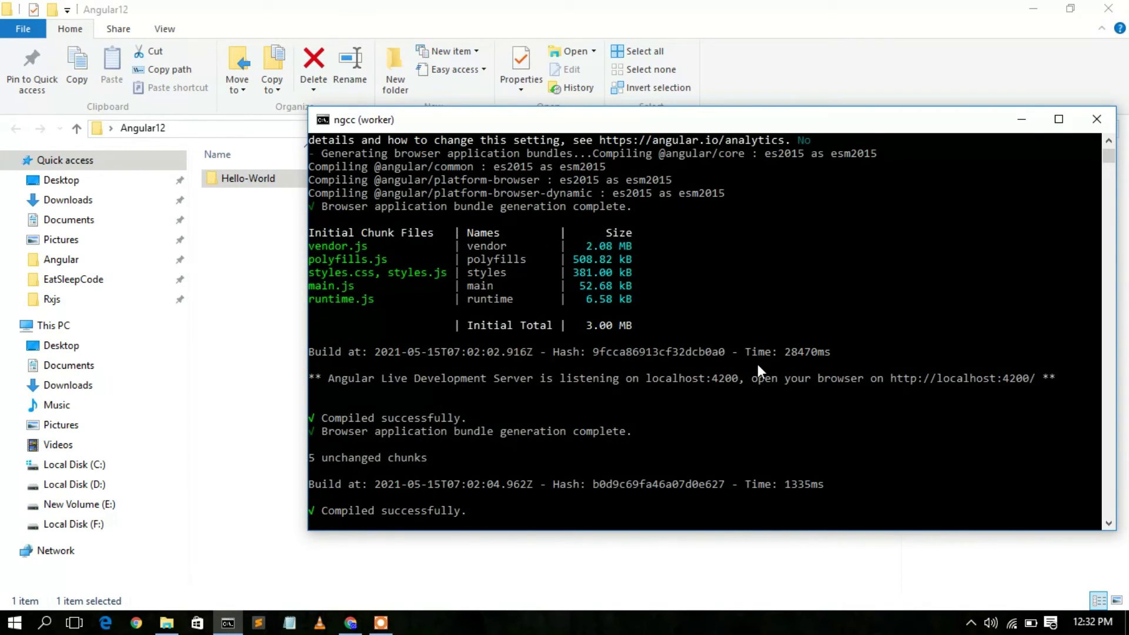
{"action": "left_click_drag", "start_coordinate": [891, 377], "coordinate": [1029, 381]}
Load localhost:4200 in a new Chrome tab to view the Hello-World app
{"action": "left_click", "coordinate": [360, 622]}
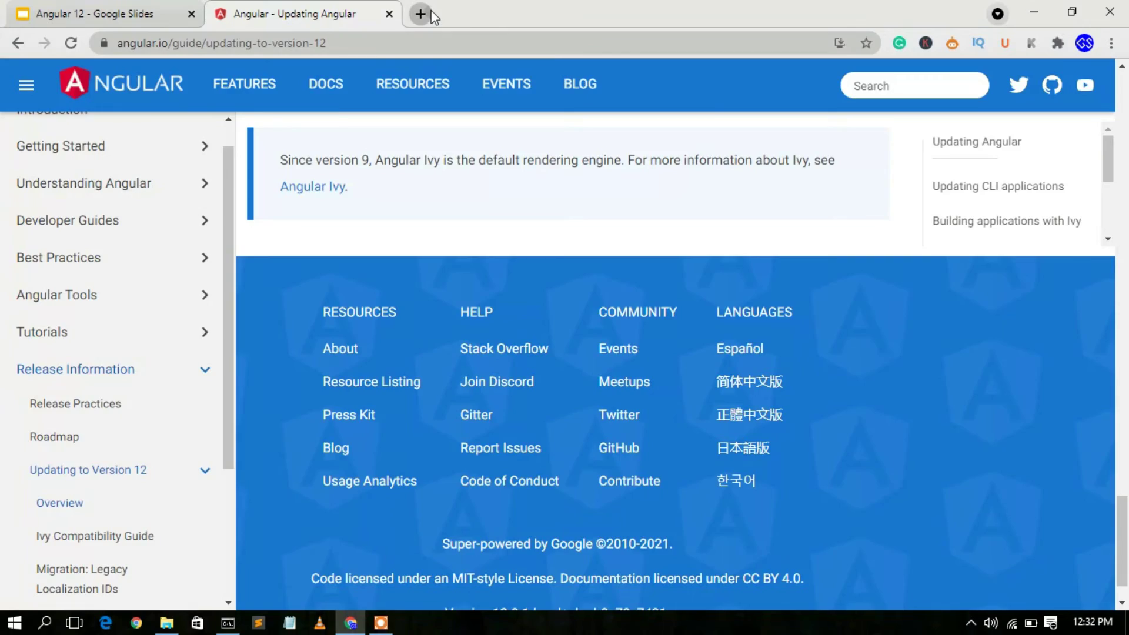
{"action": "left_click", "coordinate": [431, 13]}
{"action": "type", "text": "loc"}
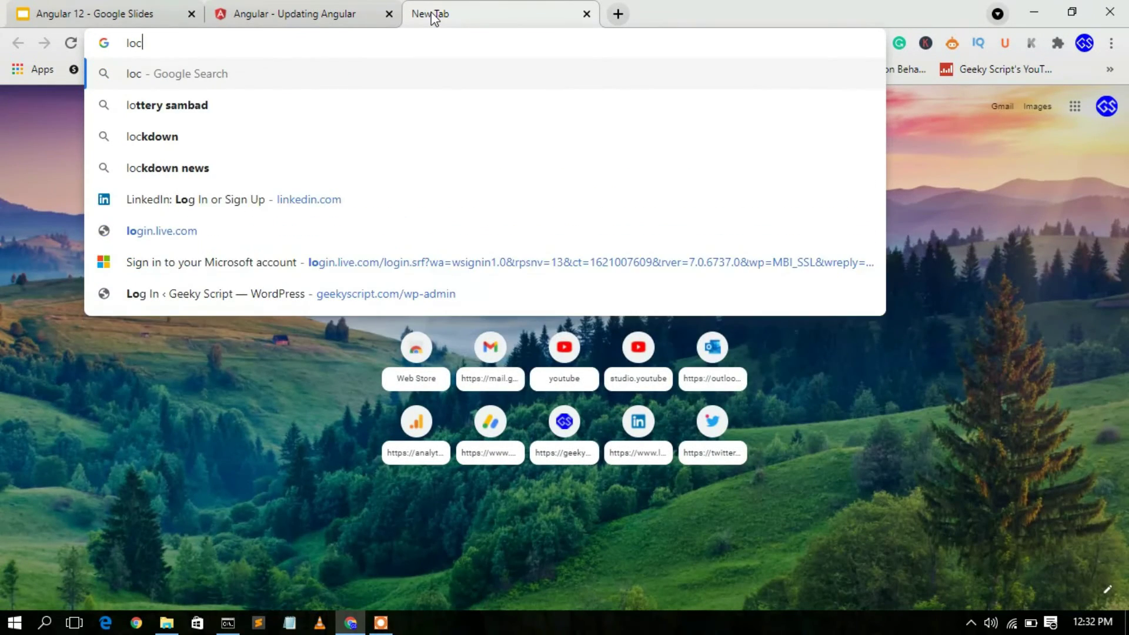
{"action": "type", "text": "alhost"}
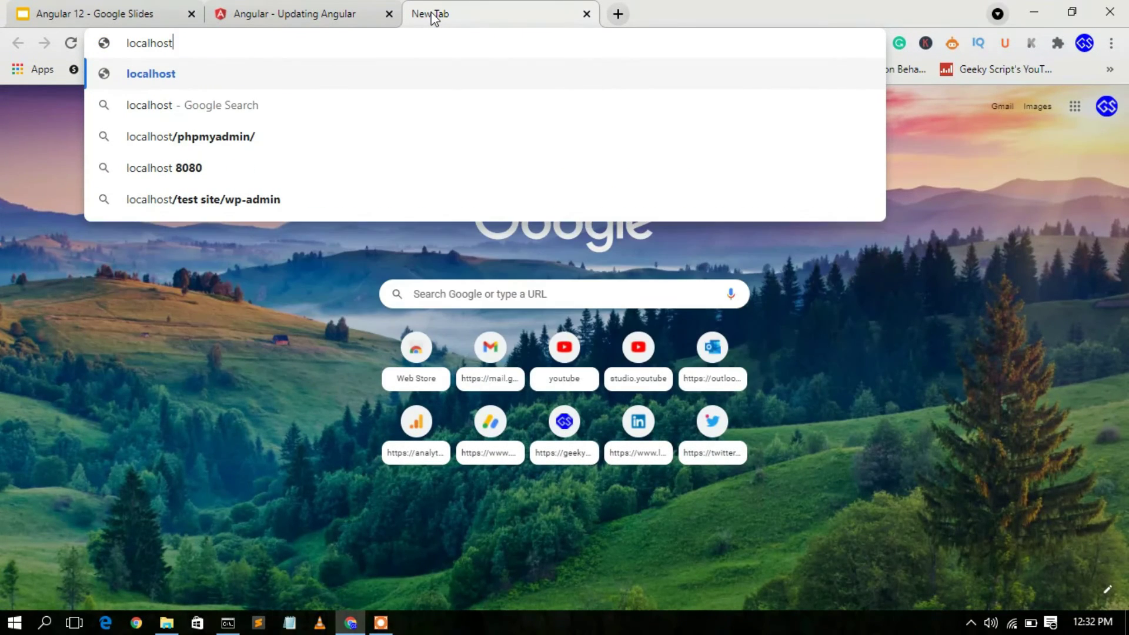
{"action": "type", "text": ":4200"}
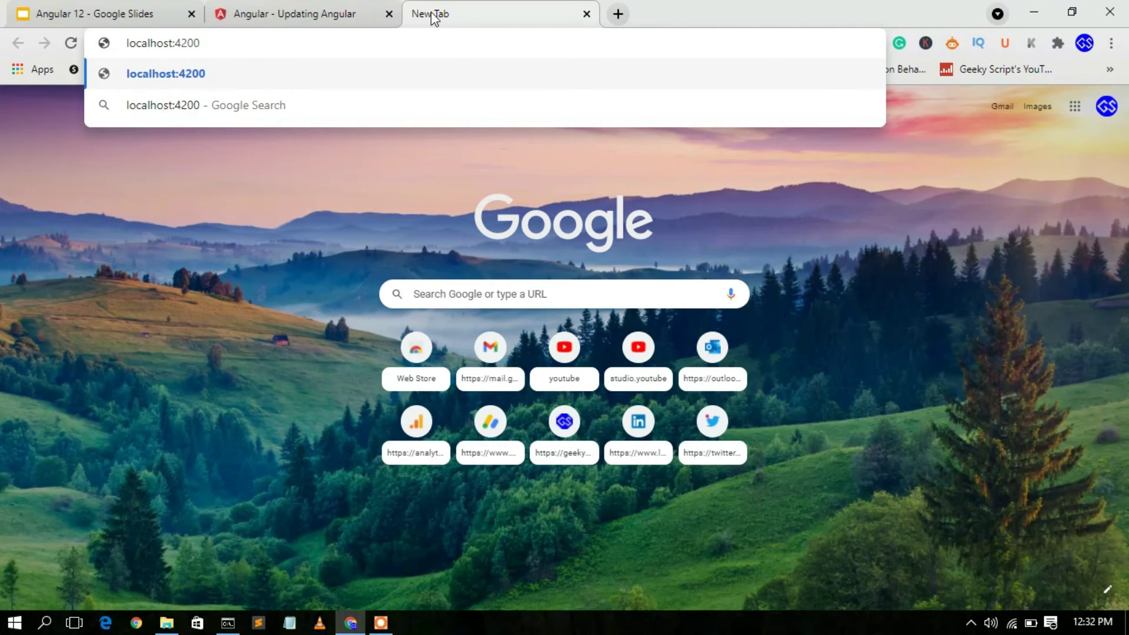
{"action": "key", "text": "Return"}
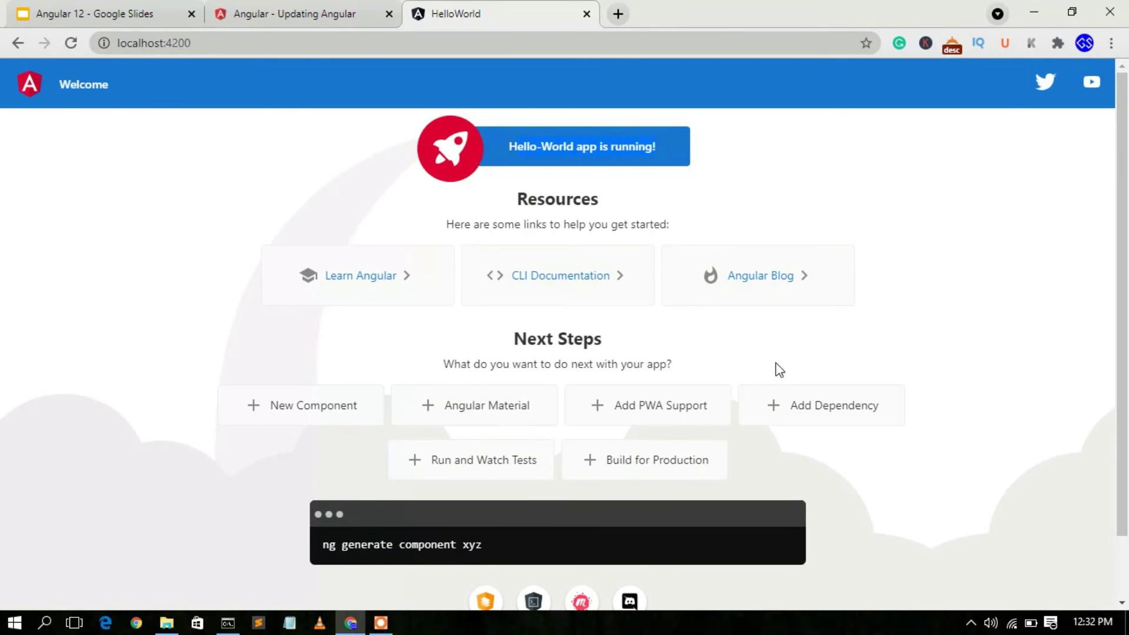
Open the Angular Blog's 'Angular v12 is now available' article and scroll through it
{"action": "left_click", "coordinate": [750, 282]}
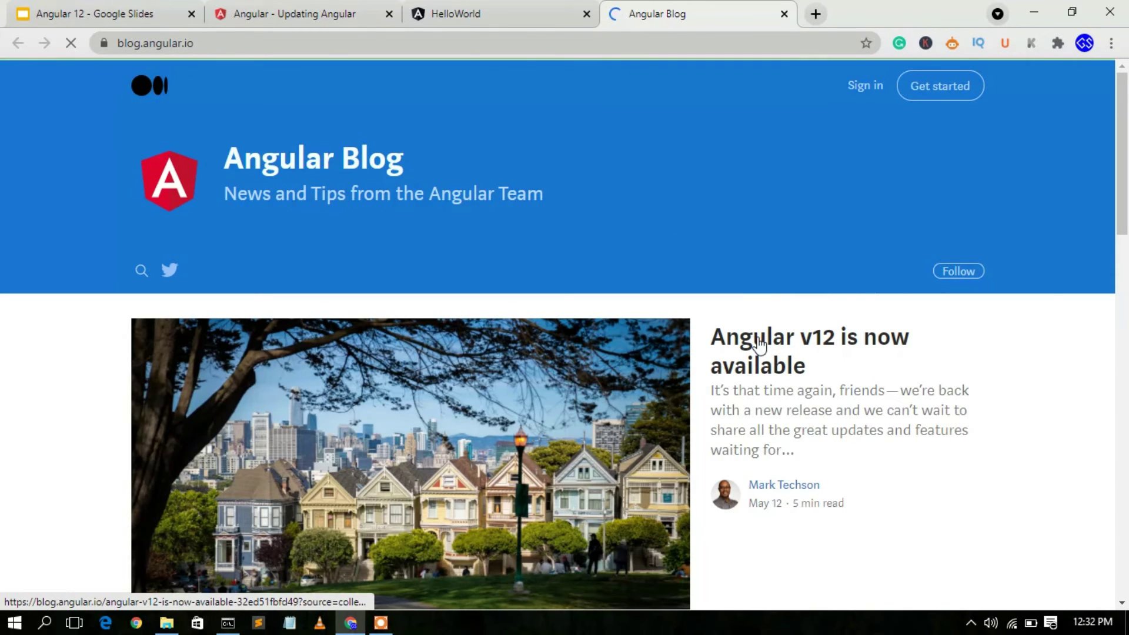
{"action": "left_click", "coordinate": [760, 344]}
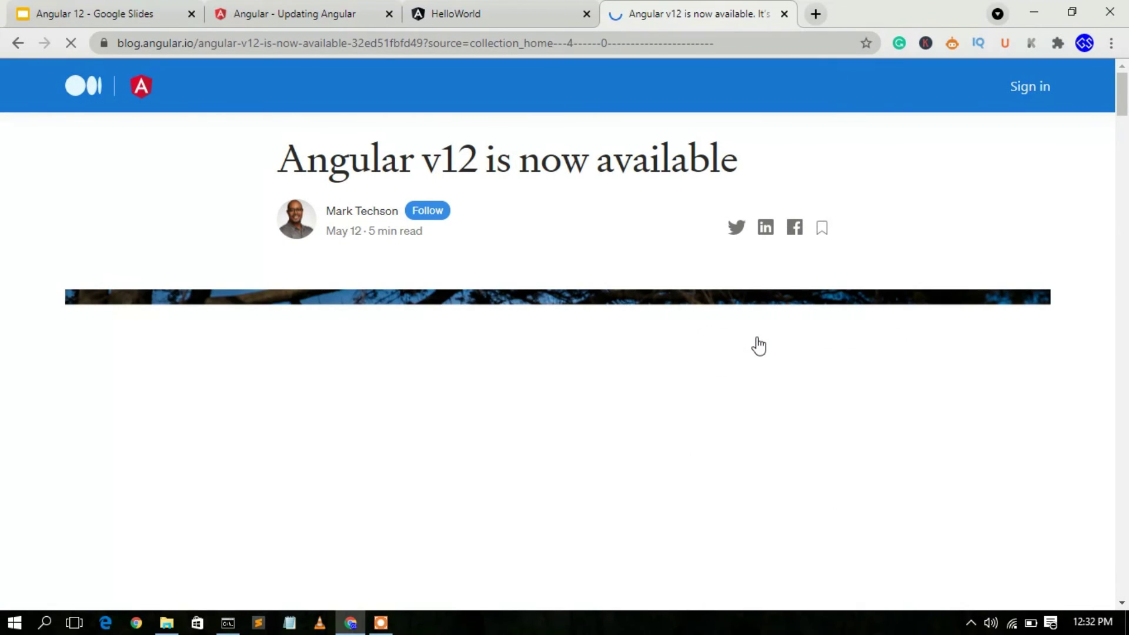
{"action": "scroll", "coordinate": [759, 345], "scroll_direction": "down", "scroll_amount": 5}
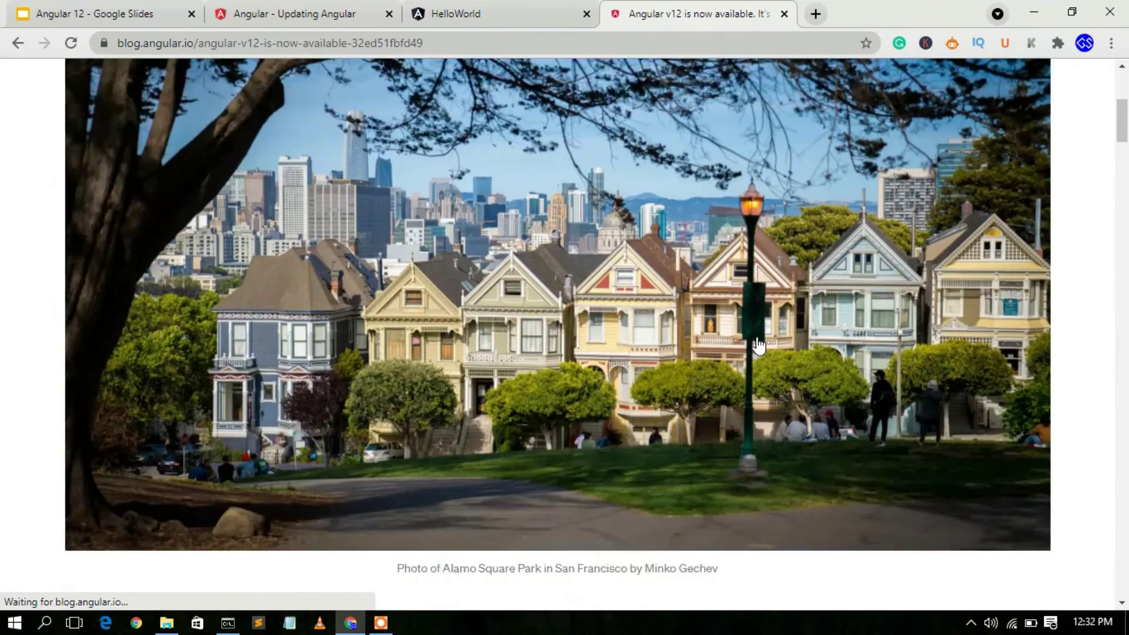
{"action": "scroll", "coordinate": [759, 345], "scroll_direction": "down", "scroll_amount": 10}
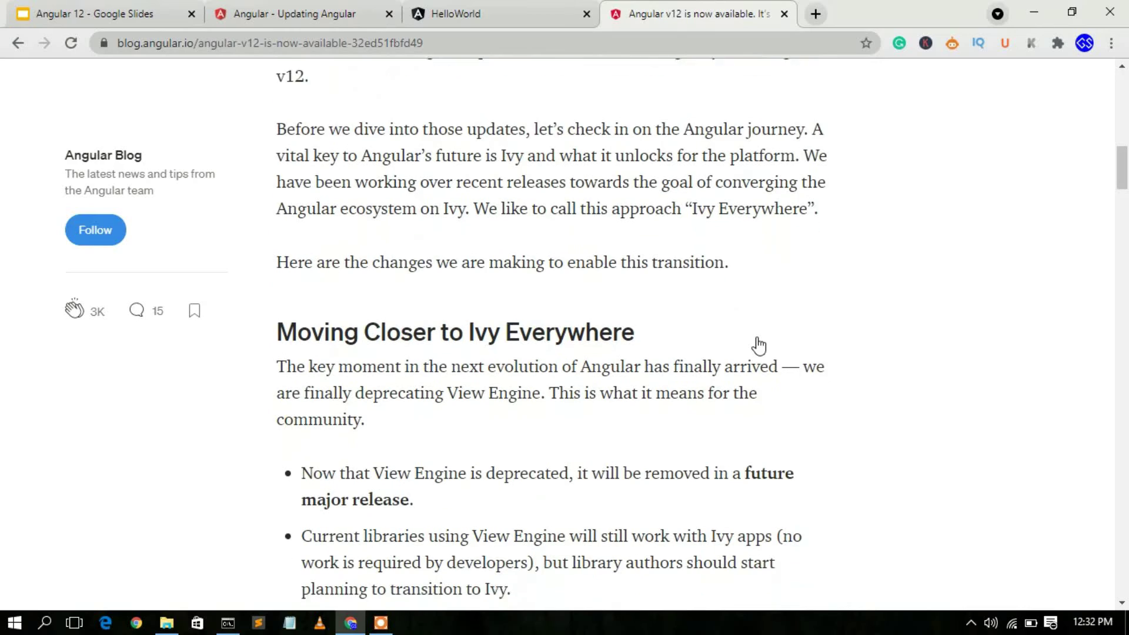
{"action": "scroll", "coordinate": [759, 345], "scroll_direction": "down", "scroll_amount": 1}
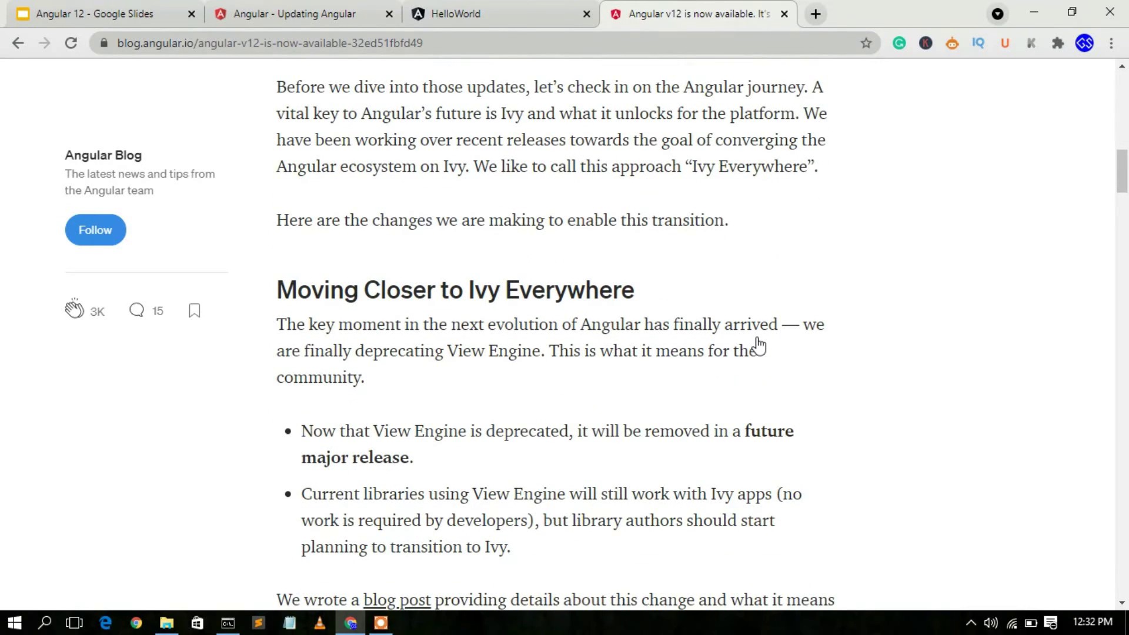
{"action": "scroll", "coordinate": [759, 345], "scroll_direction": "down", "scroll_amount": 15}
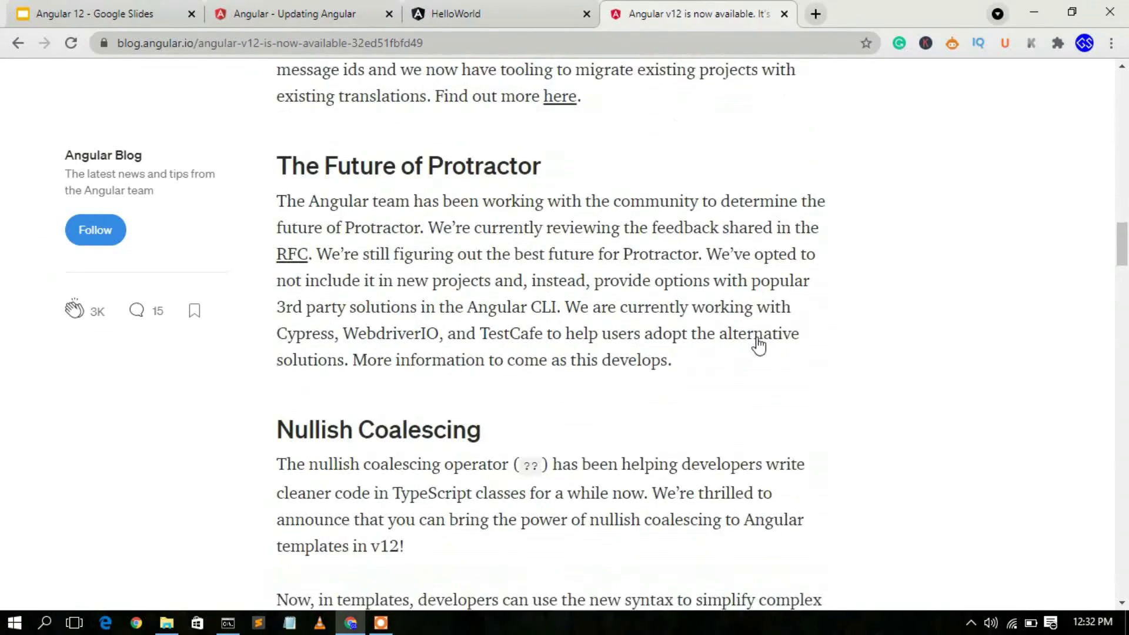
{"action": "scroll", "coordinate": [759, 345], "scroll_direction": "down", "scroll_amount": 7}
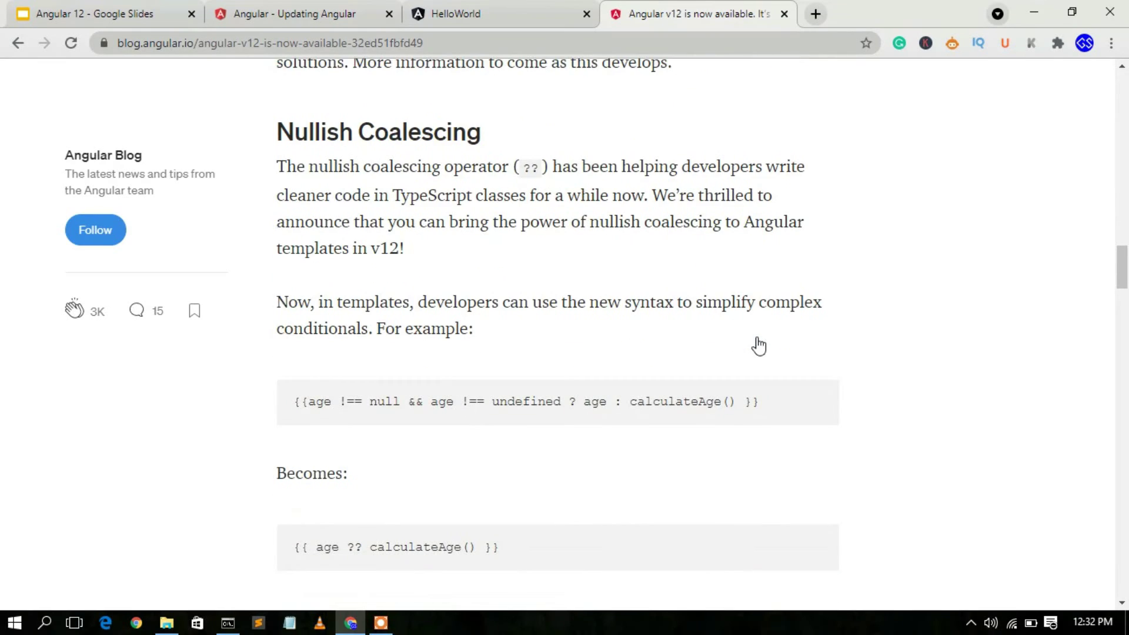
{"action": "scroll", "coordinate": [759, 345], "scroll_direction": "down", "scroll_amount": 1}
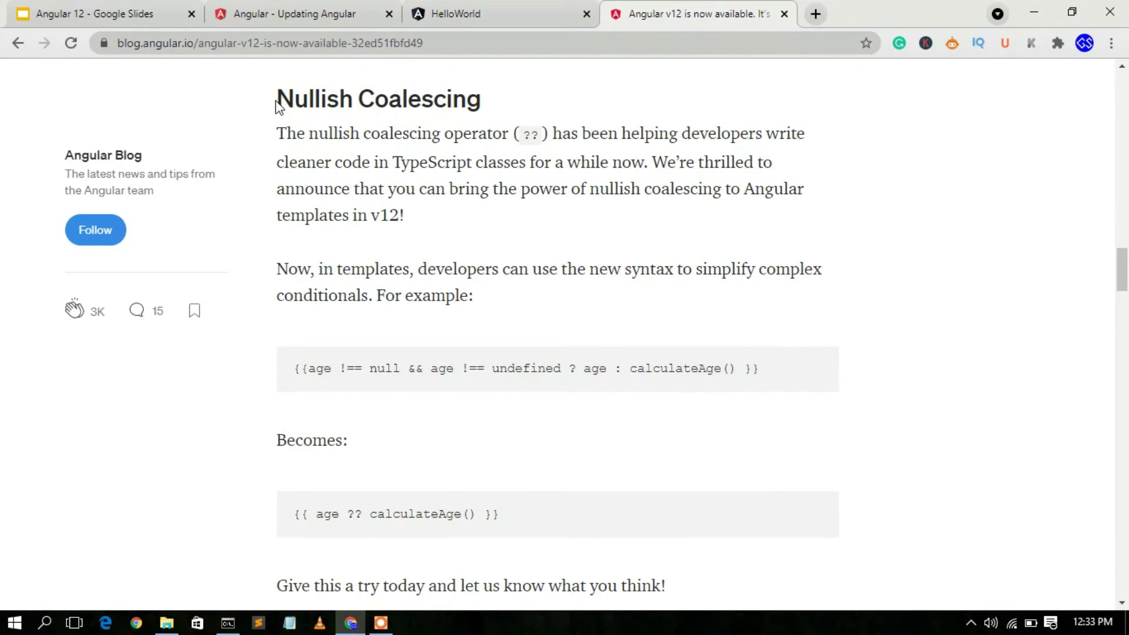
Highlight the Nullish Coalescing heading, finish the article, and return to the Updating Angular guide
{"action": "left_click_drag", "start_coordinate": [279, 105], "coordinate": [497, 116]}
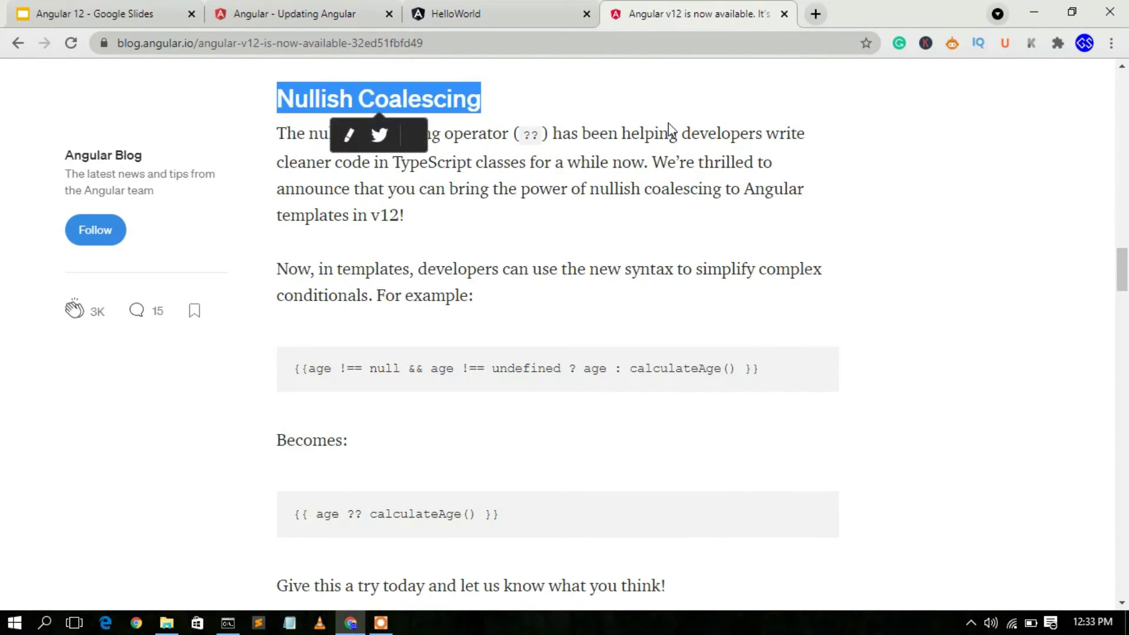
{"action": "left_click", "coordinate": [980, 239]}
{"action": "scroll", "coordinate": [980, 241], "scroll_direction": "down", "scroll_amount": 10}
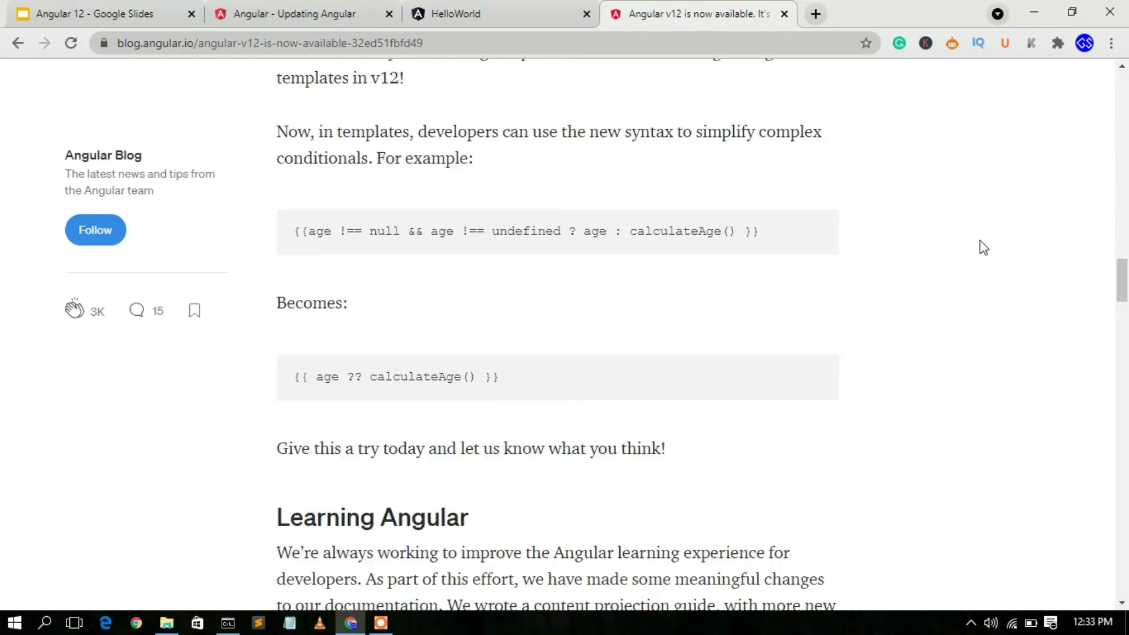
{"action": "scroll", "coordinate": [983, 247], "scroll_direction": "down", "scroll_amount": 15}
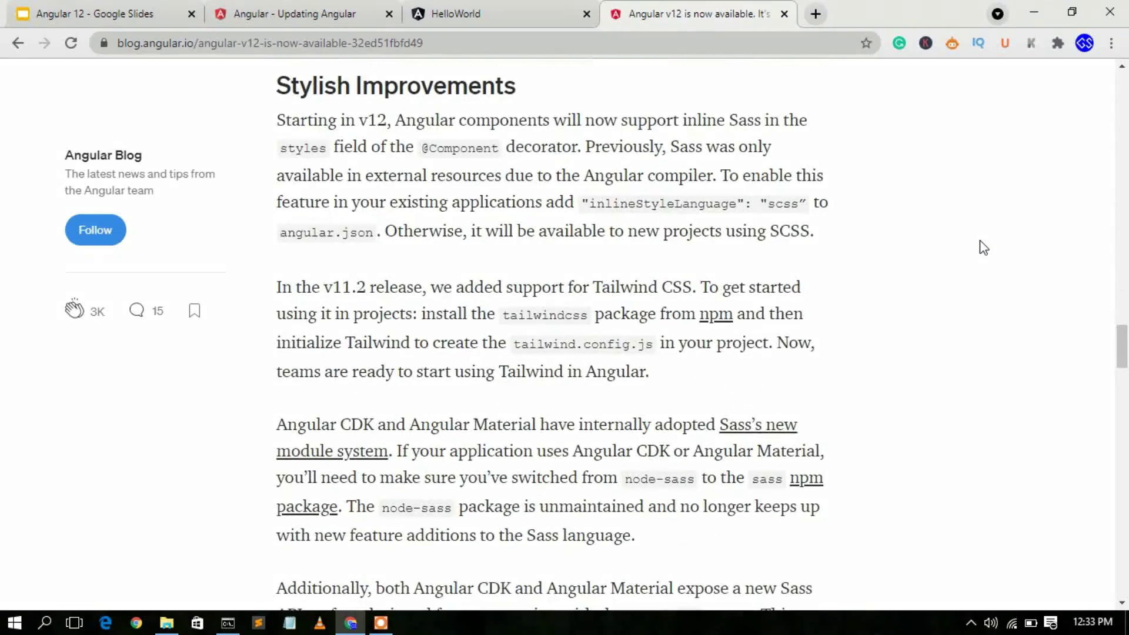
{"action": "scroll", "coordinate": [983, 247], "scroll_direction": "down", "scroll_amount": 10}
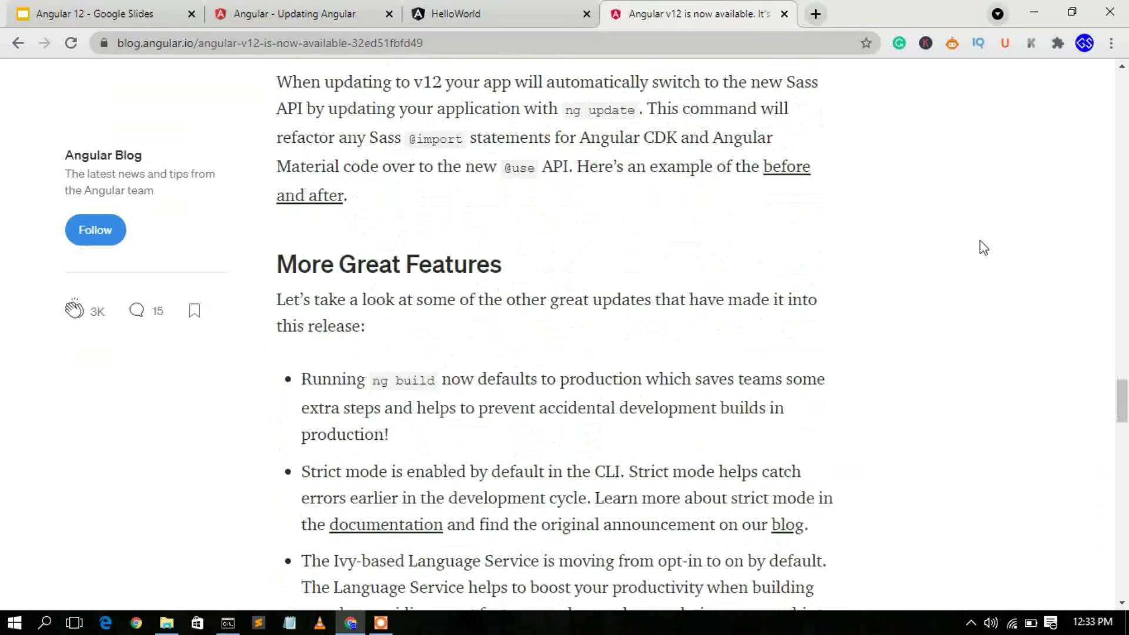
{"action": "scroll", "coordinate": [983, 248], "scroll_direction": "down", "scroll_amount": 7}
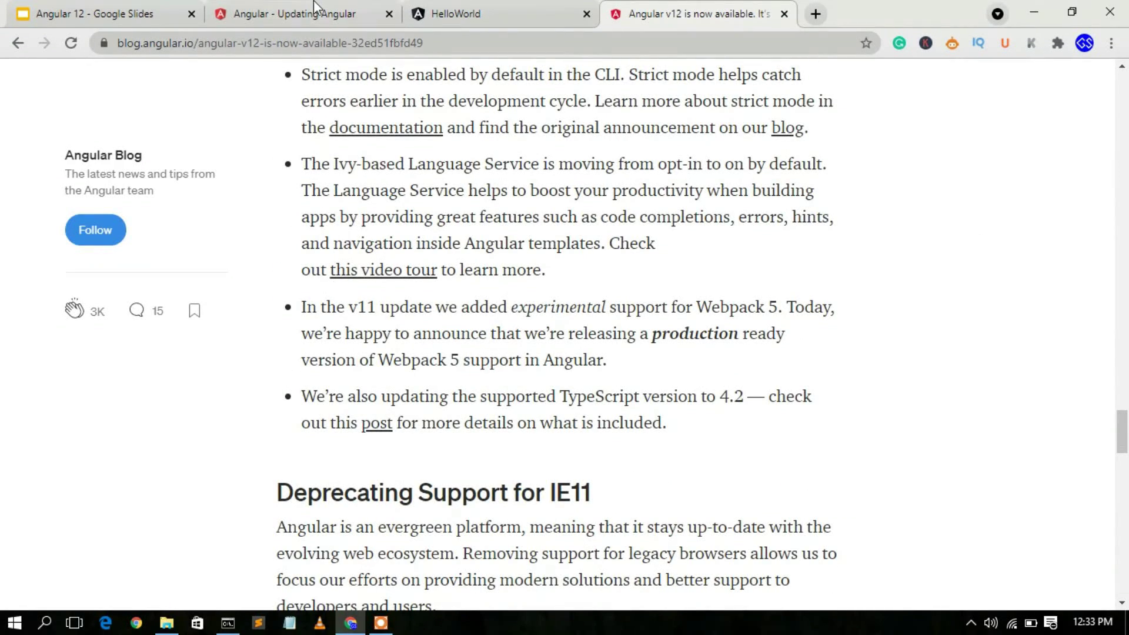
{"action": "left_click", "coordinate": [315, 7]}
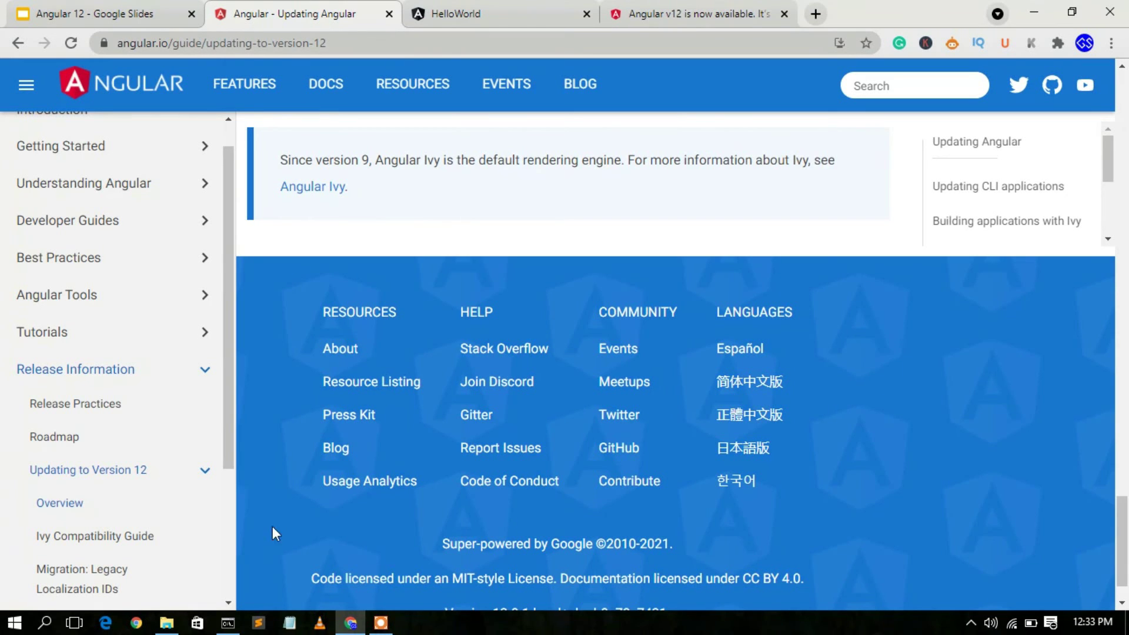
Bring the running dev server console back to the front
{"action": "left_click", "coordinate": [226, 624]}
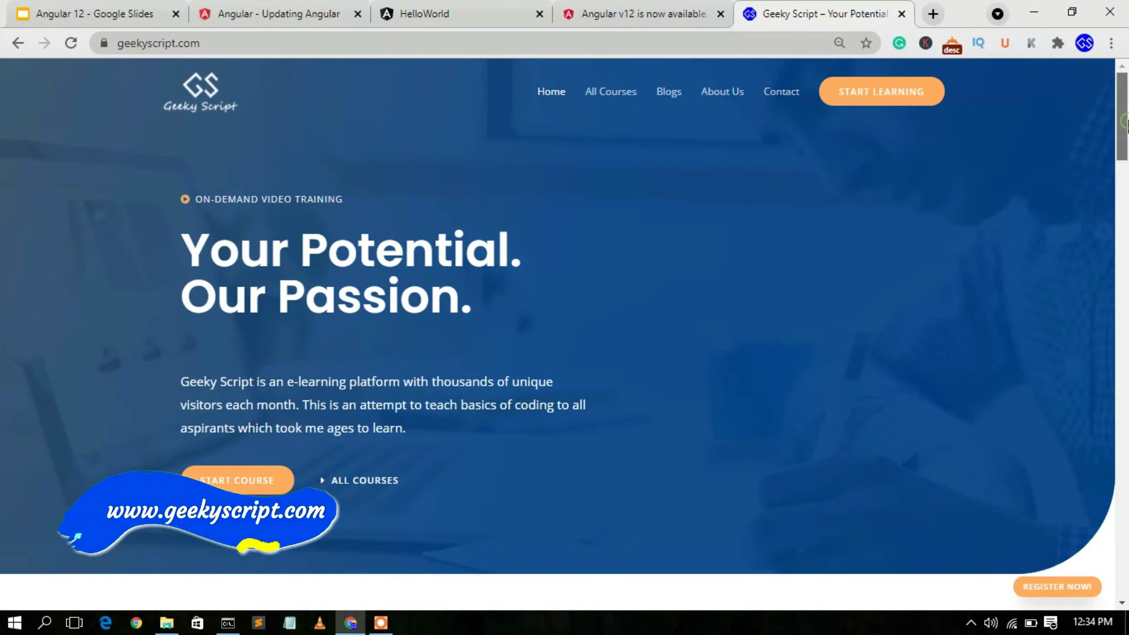
Scroll the geekyscript.com homepage down to its Popular Courses listing
{"action": "scroll", "coordinate": [1124, 147], "scroll_direction": "down", "scroll_amount": 2}
{"action": "scroll", "coordinate": [1124, 147], "scroll_direction": "down", "scroll_amount": 6}
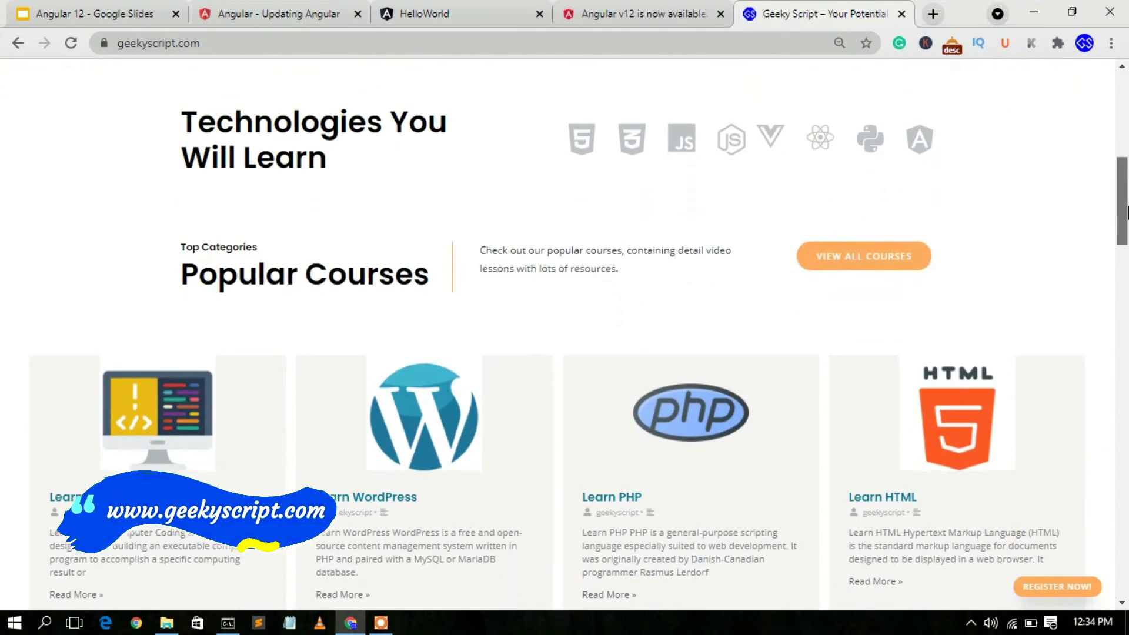